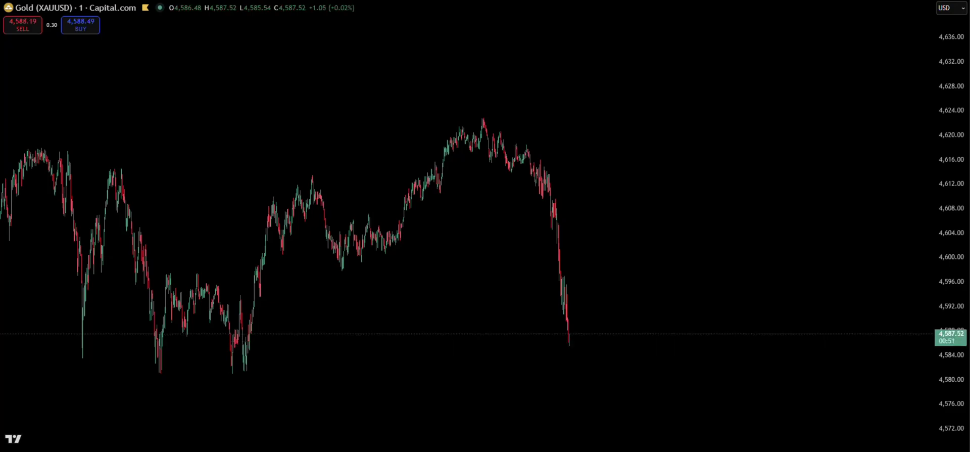
Mark the swing low near 4,581, the small zigzag near 4,605 and the higher low near 4,598 with freehand strokes, and clear them
{"action": "left_click_drag", "start_coordinate": [396, 296], "coordinate": [511, 298]}
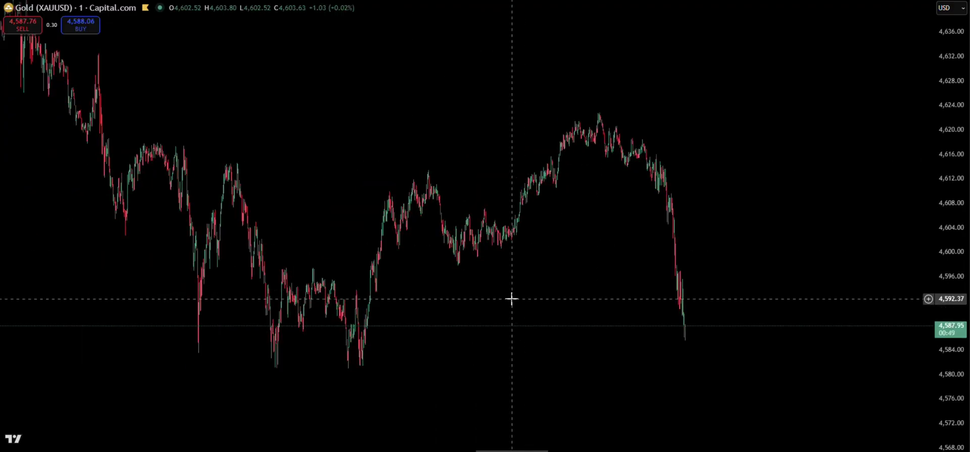
{"action": "scroll", "coordinate": [511, 298], "scroll_direction": "up", "scroll_amount": 5}
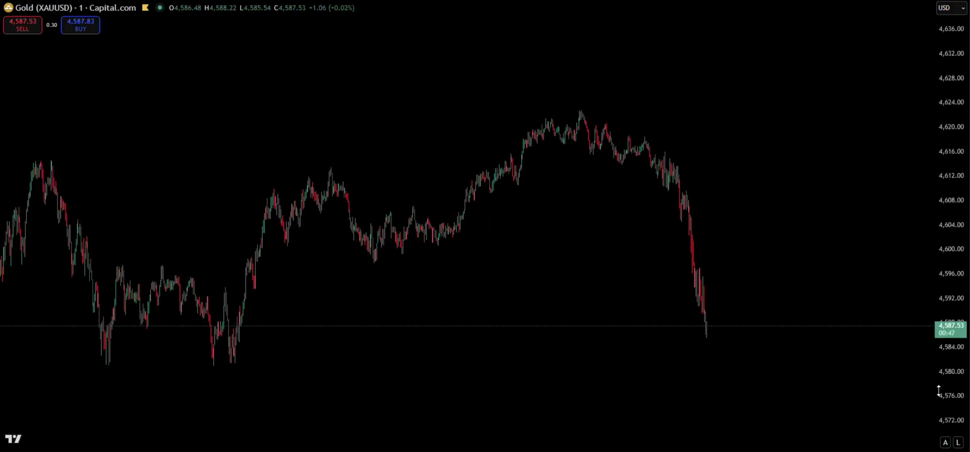
{"action": "left_click_drag", "start_coordinate": [939, 391], "coordinate": [938, 356]}
{"action": "left_click_drag", "start_coordinate": [512, 320], "coordinate": [488, 300]}
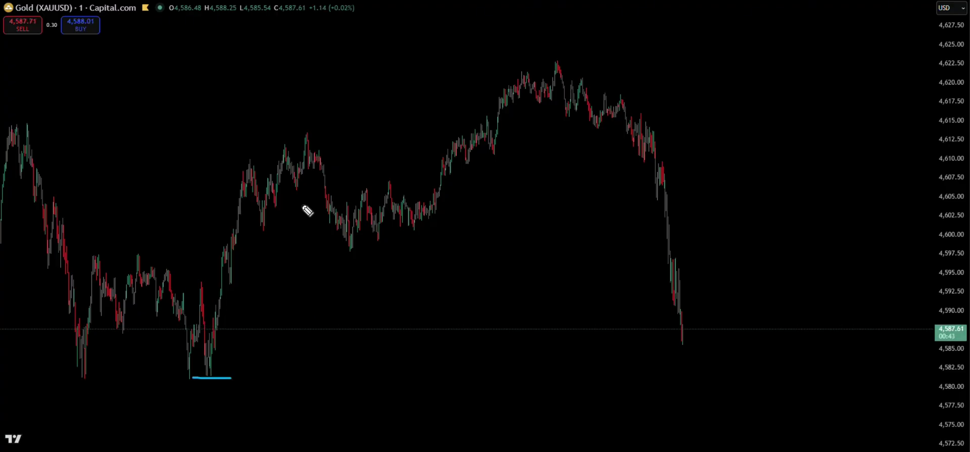
{"action": "left_click_drag", "start_coordinate": [263, 188], "coordinate": [273, 201]}
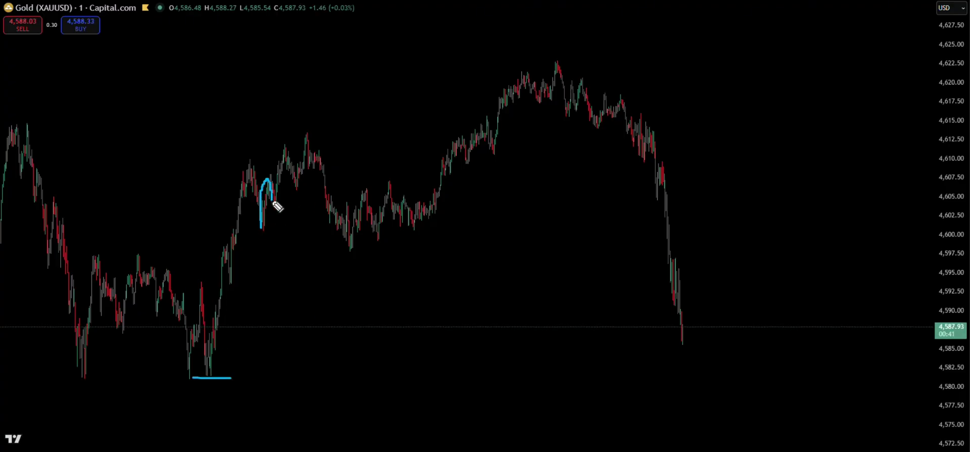
{"action": "left_click_drag", "start_coordinate": [340, 248], "coordinate": [366, 248]}
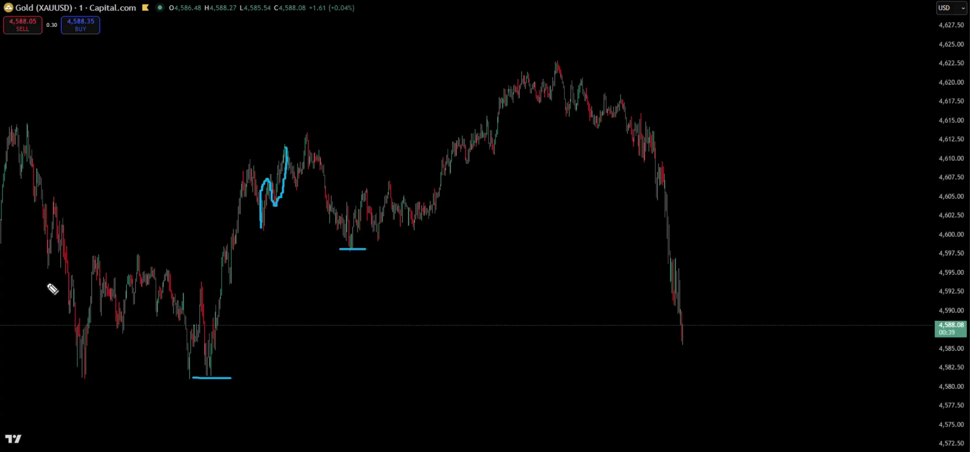
{"action": "key", "text": "Escape"}
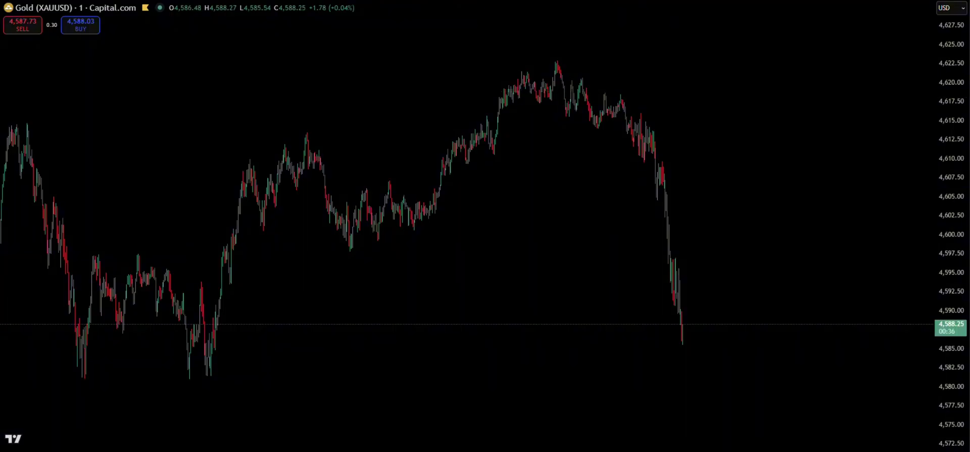
Copy the small zigzag between the 4,600 low and the 4,612 high as a Bars Pattern and enlarge the copy below the price
{"action": "left_click", "coordinate": [2, 94]}
{"action": "left_click", "coordinate": [35, 170]}
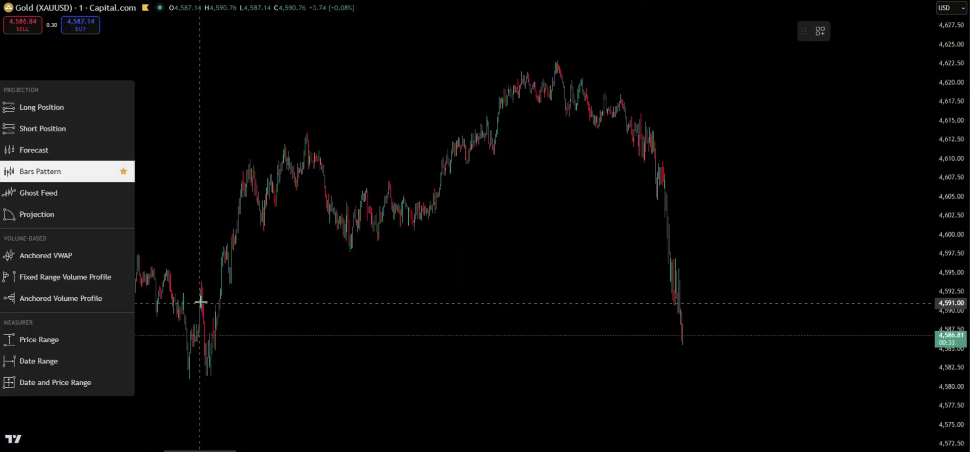
{"action": "left_click", "coordinate": [261, 228]}
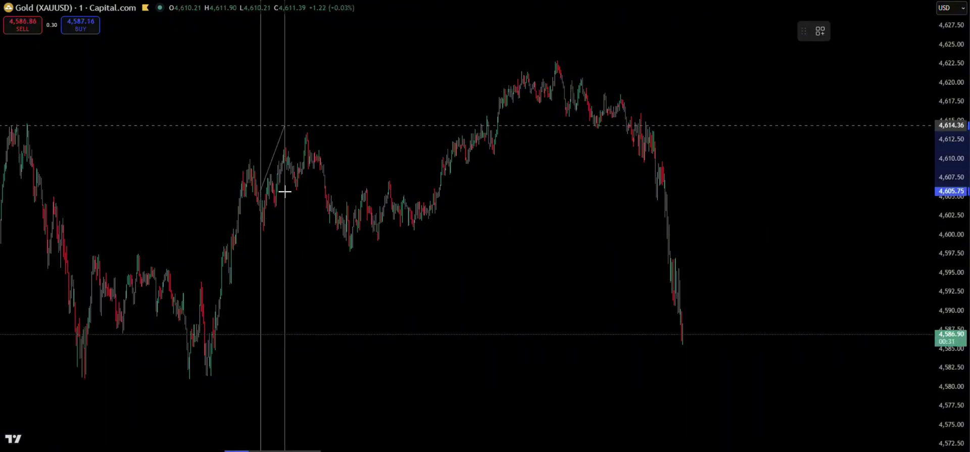
{"action": "left_click", "coordinate": [284, 125]}
{"action": "mouse_move", "coordinate": [277, 157]}
{"action": "left_mouse_down"}
{"action": "mouse_move", "coordinate": [314, 273]}
{"action": "mouse_move", "coordinate": [352, 331]}
{"action": "left_mouse_up"}
{"action": "mouse_move", "coordinate": [360, 299]}
{"action": "left_mouse_down"}
{"action": "mouse_move", "coordinate": [495, 210]}
{"action": "mouse_move", "coordinate": [540, 147]}
{"action": "left_mouse_up"}
{"action": "left_click_drag", "start_coordinate": [412, 270], "coordinate": [398, 282]}
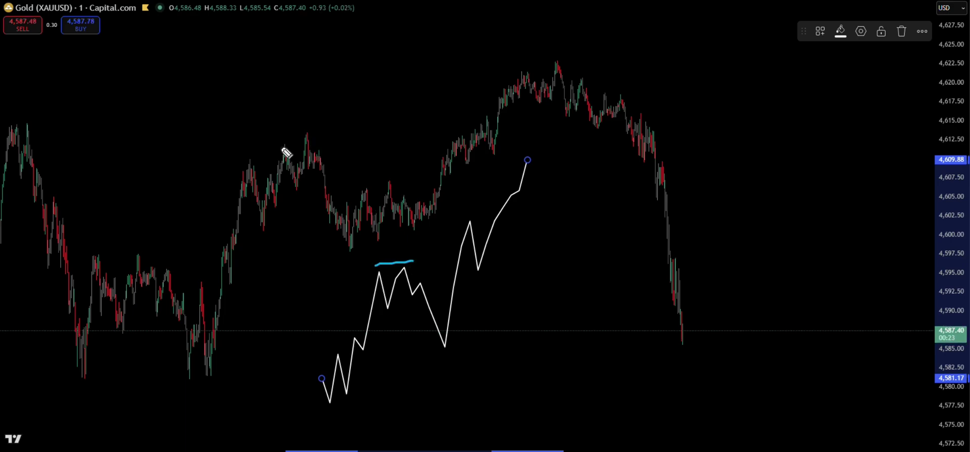
Trace the matching higher high, pullback and rally on both the price and the bars pattern with freehand strokes, and clear the strokes
{"action": "left_click_drag", "start_coordinate": [281, 146], "coordinate": [306, 130]}
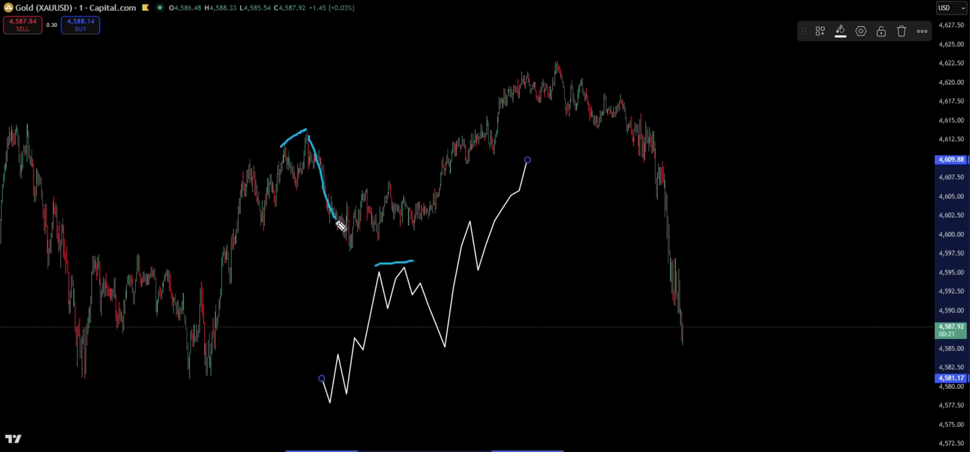
{"action": "left_click_drag", "start_coordinate": [424, 311], "coordinate": [443, 348]}
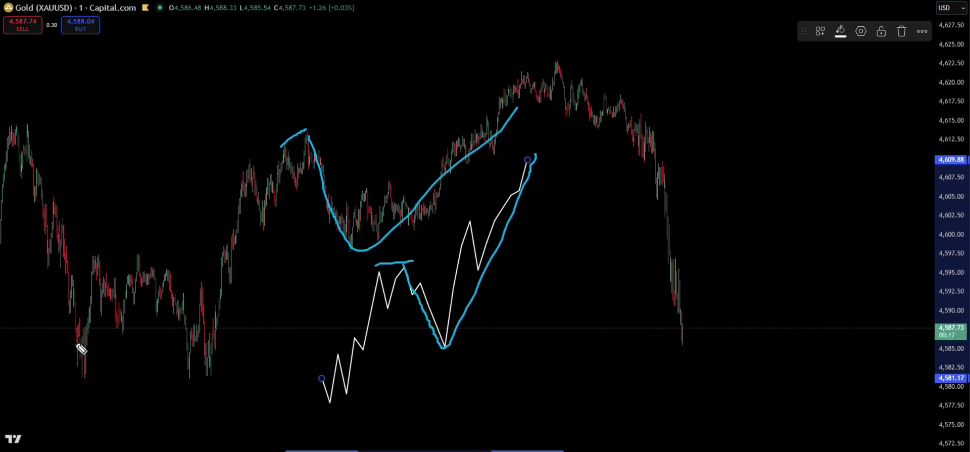
{"action": "key", "text": "Escape"}
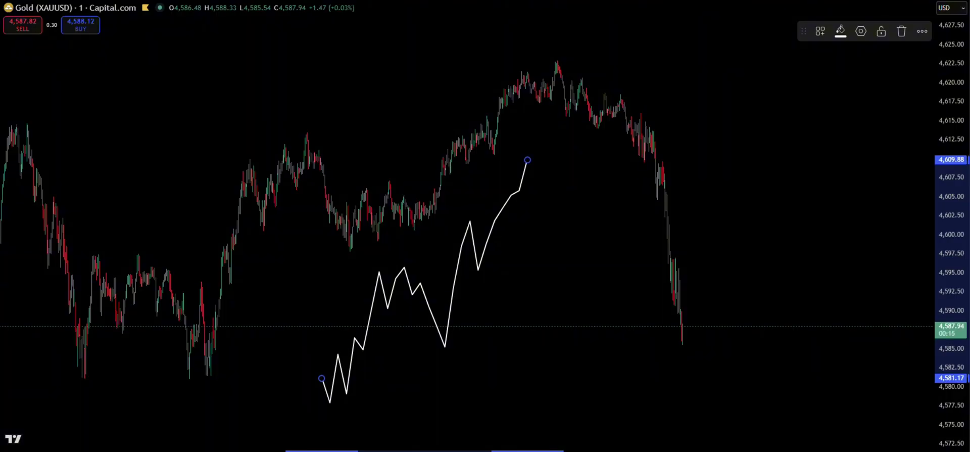
Overlay the bars pattern on the rally from the 4,581 low, stretching its endpoints to match the price swings, and delete it
{"action": "left_click_drag", "start_coordinate": [450, 270], "coordinate": [350, 170]}
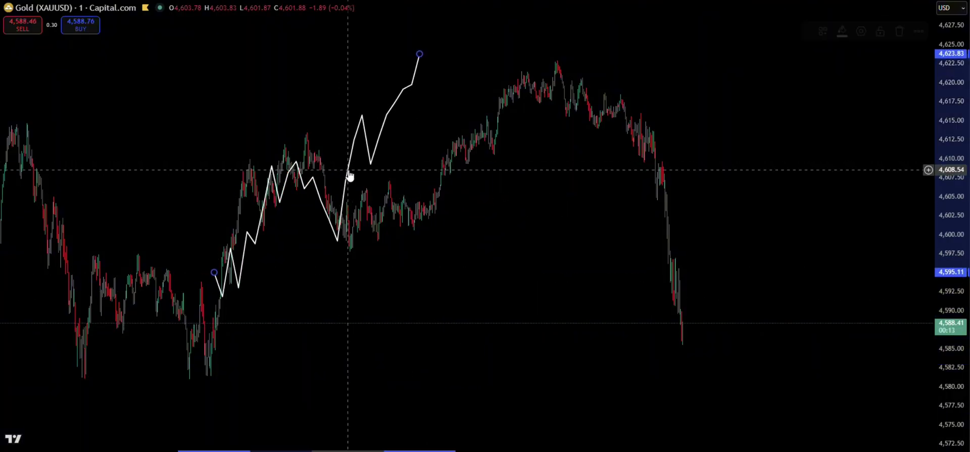
{"action": "left_click_drag", "start_coordinate": [451, 24], "coordinate": [520, 15]}
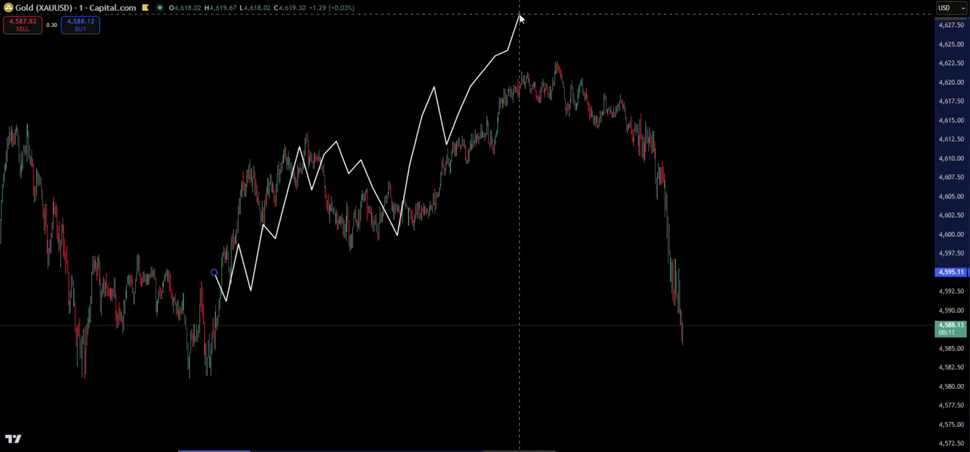
{"action": "left_click_drag", "start_coordinate": [214, 272], "coordinate": [177, 289]}
{"action": "left_click_drag", "start_coordinate": [288, 194], "coordinate": [295, 179]}
{"action": "left_click_drag", "start_coordinate": [184, 275], "coordinate": [179, 311]}
{"action": "left_click", "coordinate": [292, 202]}
{"action": "left_click_drag", "start_coordinate": [293, 203], "coordinate": [298, 183]}
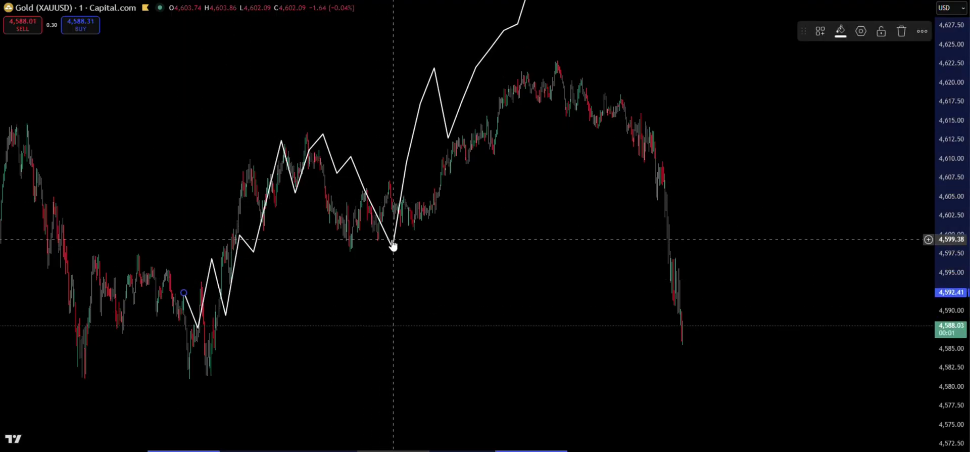
{"action": "key", "text": "Delete"}
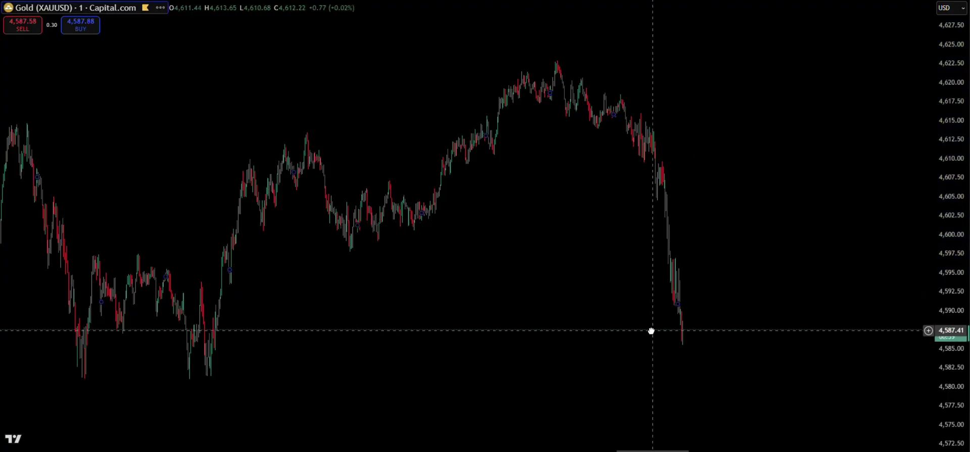
Place a Long Position at the latest candle with entry 4,587.62, target 4,622.77 at the recent high and stop 4,581.21
{"action": "left_click_drag", "start_coordinate": [651, 331], "coordinate": [645, 333]}
{"action": "left_click_drag", "start_coordinate": [548, 354], "coordinate": [394, 348]}
{"action": "scroll", "coordinate": [493, 340], "scroll_direction": "down", "scroll_amount": 2}
{"action": "left_click_drag", "start_coordinate": [485, 341], "coordinate": [468, 341]}
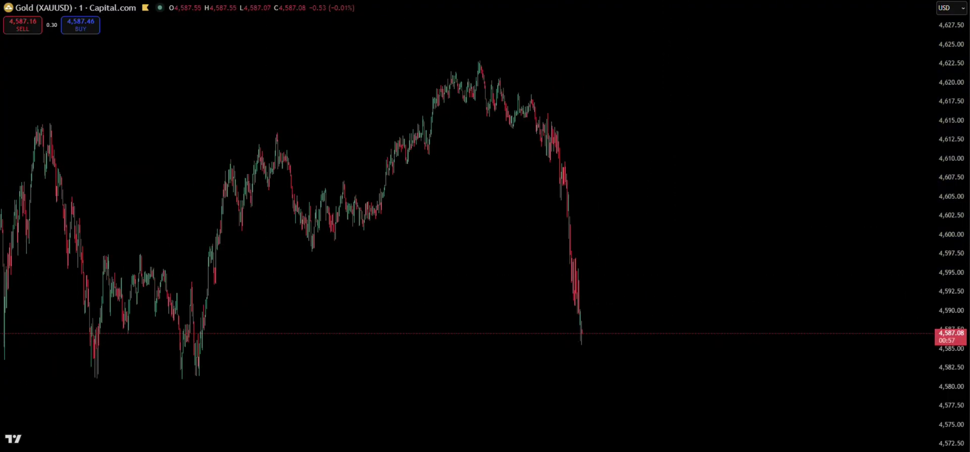
{"action": "left_click", "coordinate": [1, 91]}
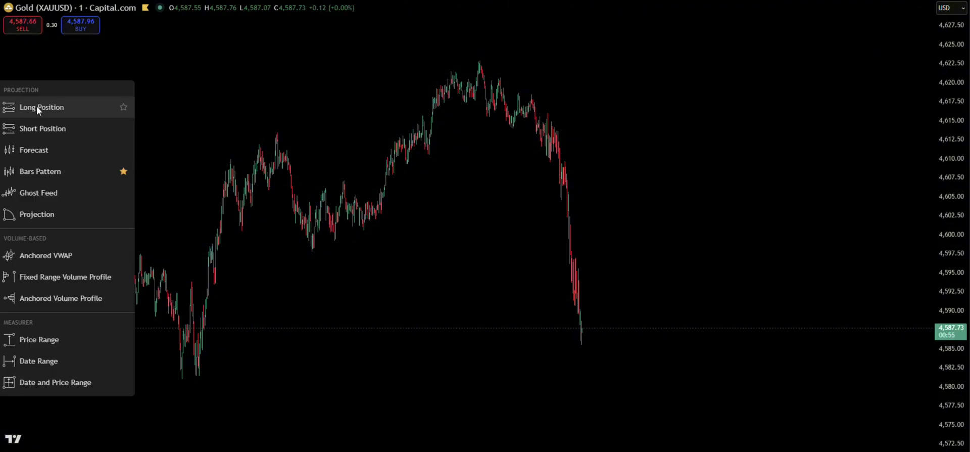
{"action": "left_click", "coordinate": [37, 108]}
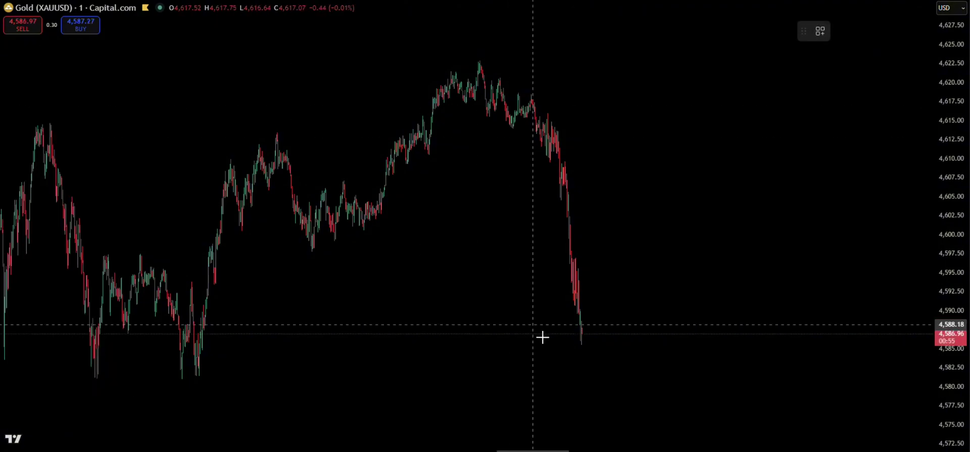
{"action": "left_click", "coordinate": [579, 332]}
{"action": "left_click_drag", "start_coordinate": [581, 261], "coordinate": [584, 61]}
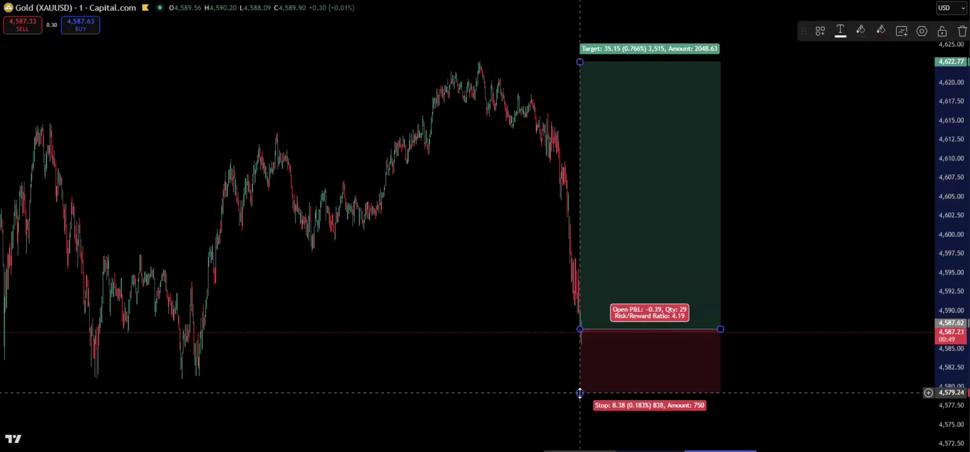
{"action": "left_click_drag", "start_coordinate": [580, 391], "coordinate": [571, 378]}
{"action": "left_click", "coordinate": [437, 390]}
{"action": "left_click_drag", "start_coordinate": [441, 388], "coordinate": [489, 382]}
{"action": "scroll", "coordinate": [456, 387], "scroll_direction": "up", "scroll_amount": 1}
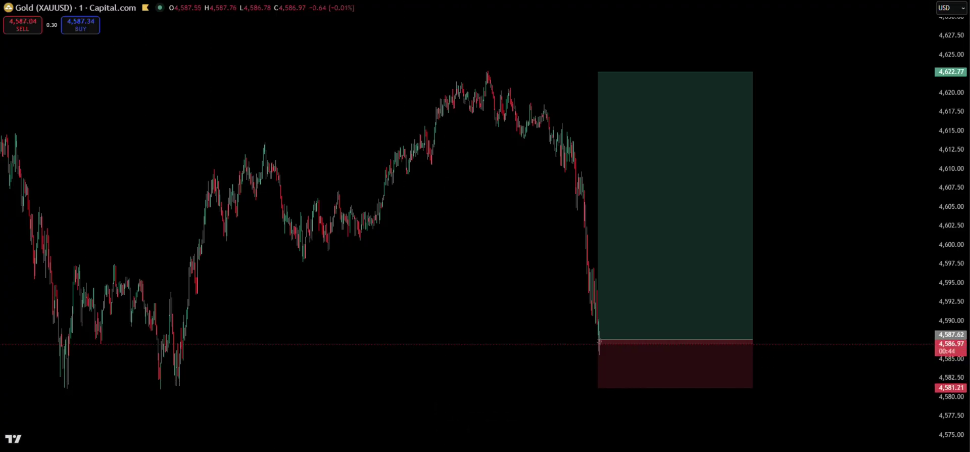
Trace the large rally, pullback, higher high and decline plus the small zigzag above the 4,598 low with freehand strokes, and clear them
{"action": "left_click_drag", "start_coordinate": [173, 394], "coordinate": [234, 224]}
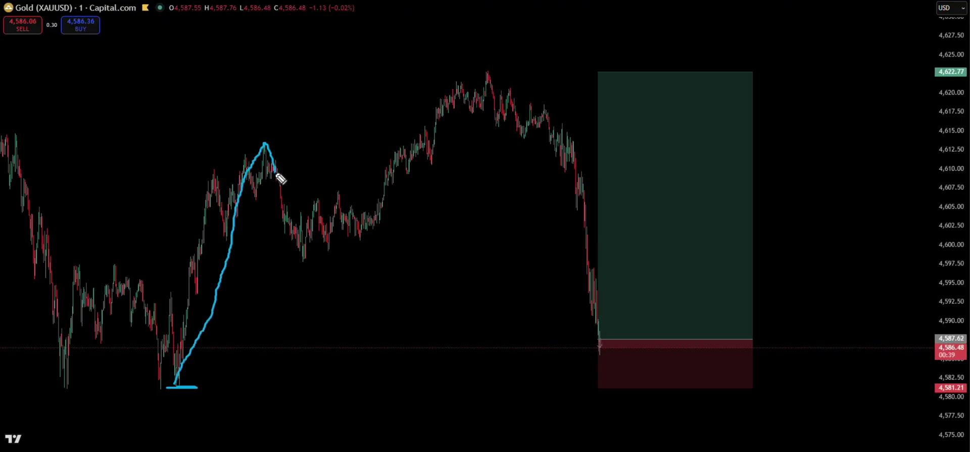
{"action": "left_click_drag", "start_coordinate": [279, 177], "coordinate": [311, 260]}
{"action": "left_click_drag", "start_coordinate": [427, 201], "coordinate": [491, 84]}
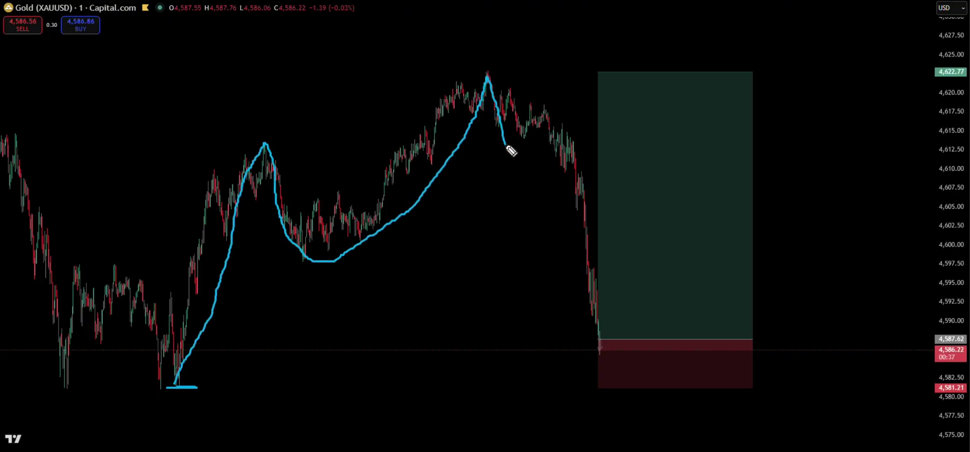
{"action": "left_click_drag", "start_coordinate": [510, 150], "coordinate": [577, 301]}
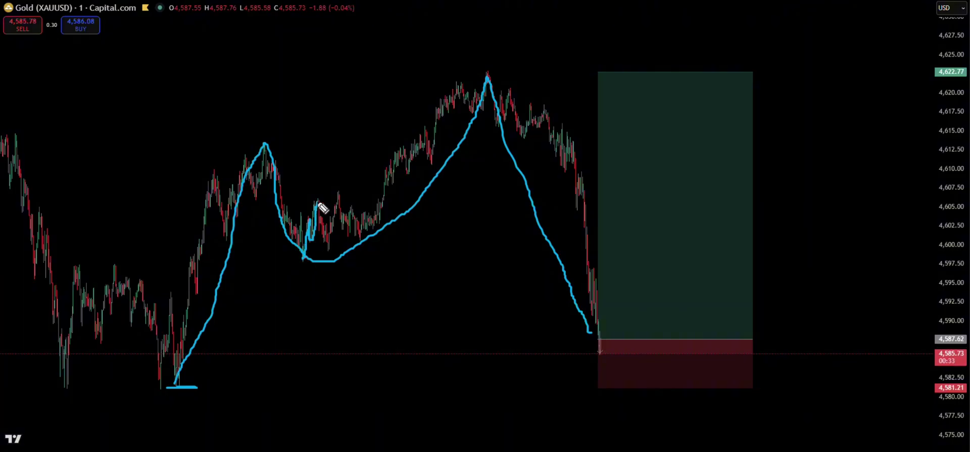
{"action": "left_click_drag", "start_coordinate": [319, 203], "coordinate": [337, 255]}
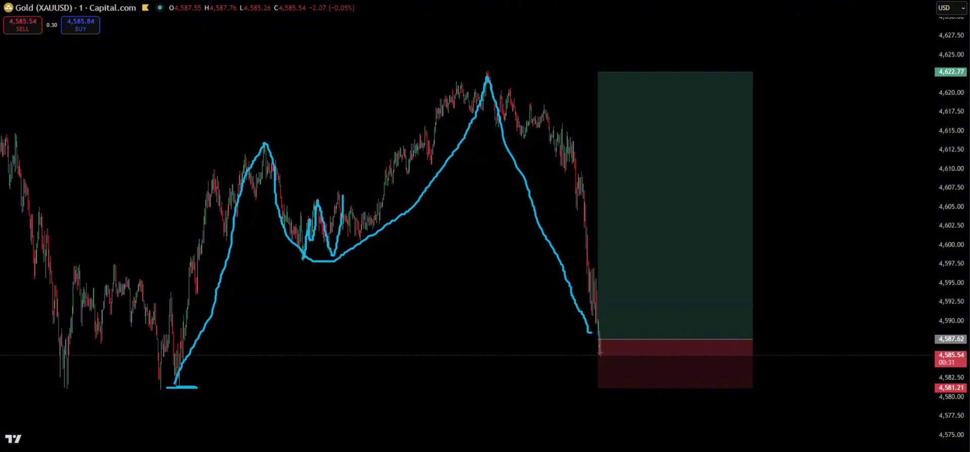
{"action": "key", "text": "Escape"}
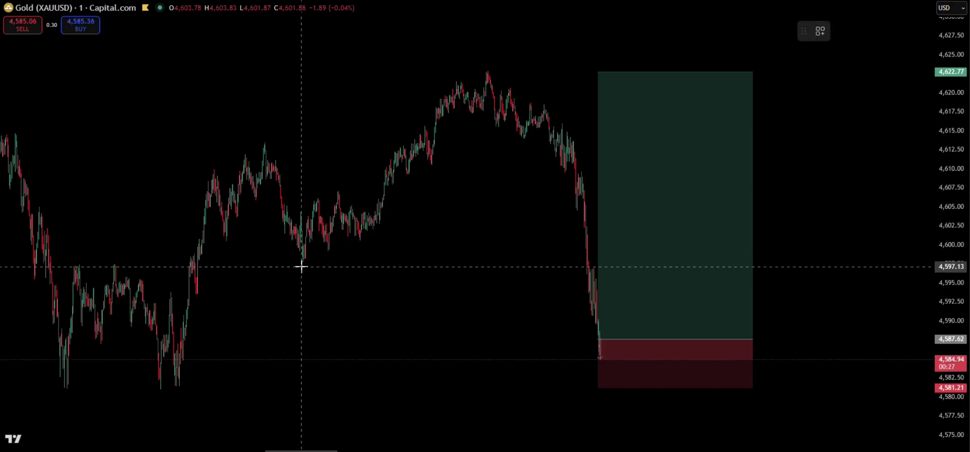
Copy the small zigzag from the 4,598 low to the 4,607 high as a Bars Pattern and enlarge it below the price
{"action": "left_click", "coordinate": [303, 225]}
{"action": "left_click", "coordinate": [339, 174]}
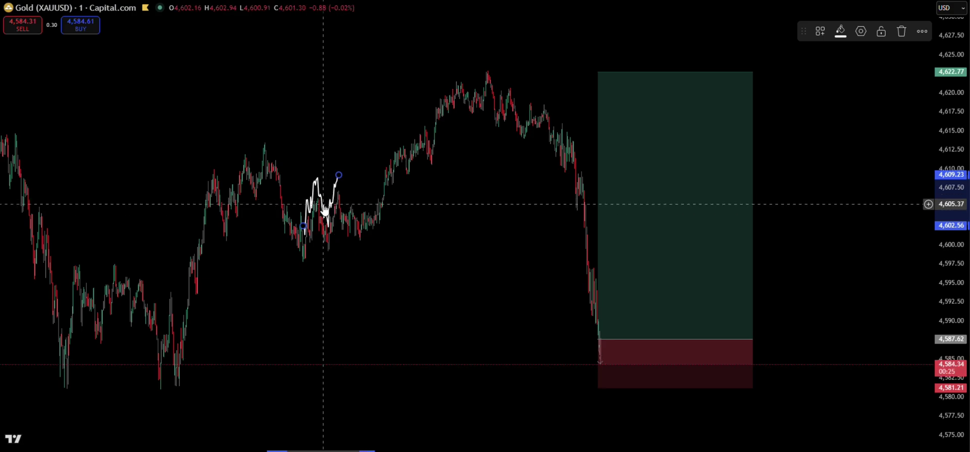
{"action": "left_click_drag", "start_coordinate": [323, 204], "coordinate": [446, 327]}
{"action": "left_click_drag", "start_coordinate": [452, 292], "coordinate": [539, 245]}
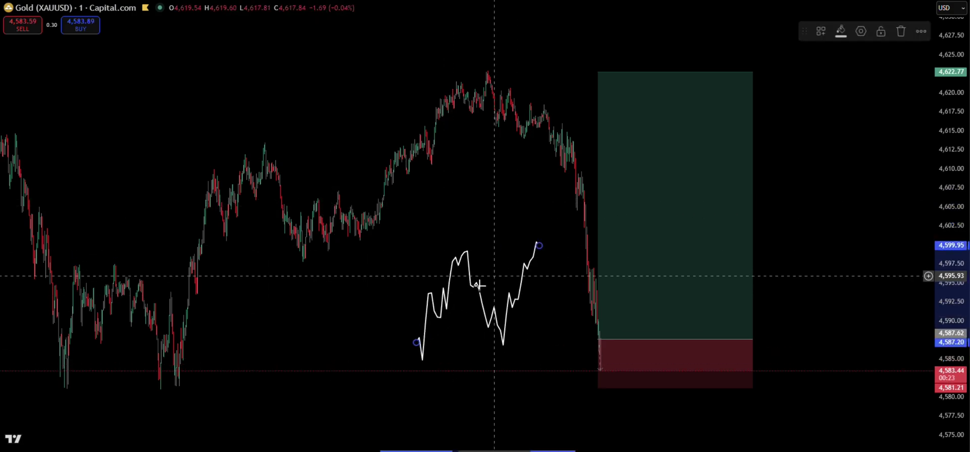
{"action": "left_click_drag", "start_coordinate": [416, 342], "coordinate": [361, 350]}
{"action": "left_click_drag", "start_coordinate": [404, 297], "coordinate": [414, 279]}
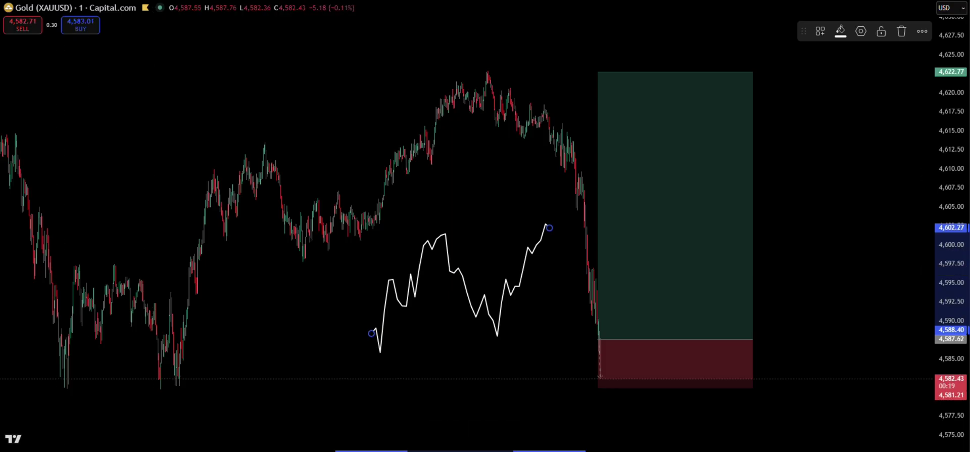
Mark the matching highs and small swings on the price and the enlarged pattern with freehand strokes, and clear the markings
{"action": "left_click_drag", "start_coordinate": [387, 277], "coordinate": [443, 235]}
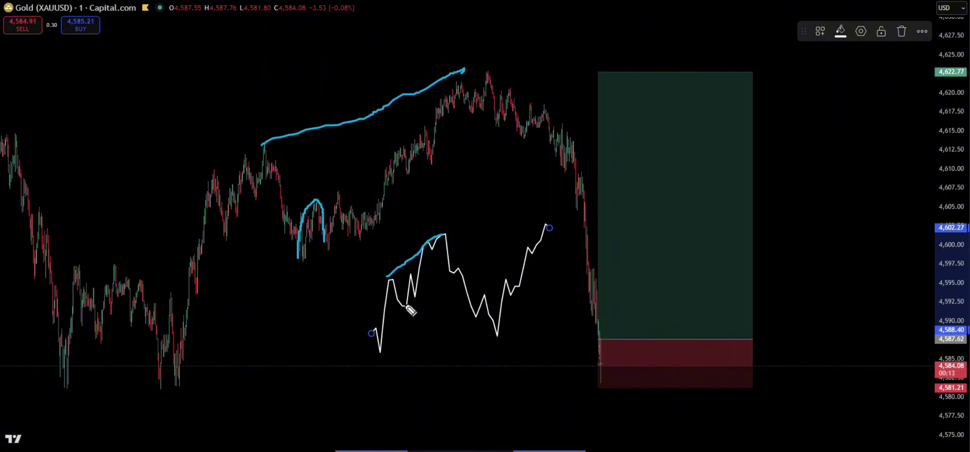
{"action": "left_click_drag", "start_coordinate": [408, 307], "coordinate": [413, 276]}
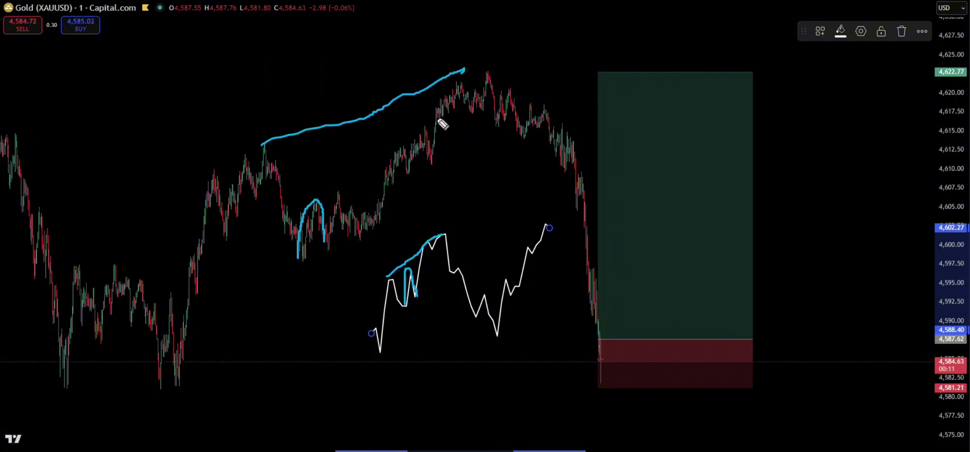
{"action": "left_click_drag", "start_coordinate": [458, 82], "coordinate": [488, 72]}
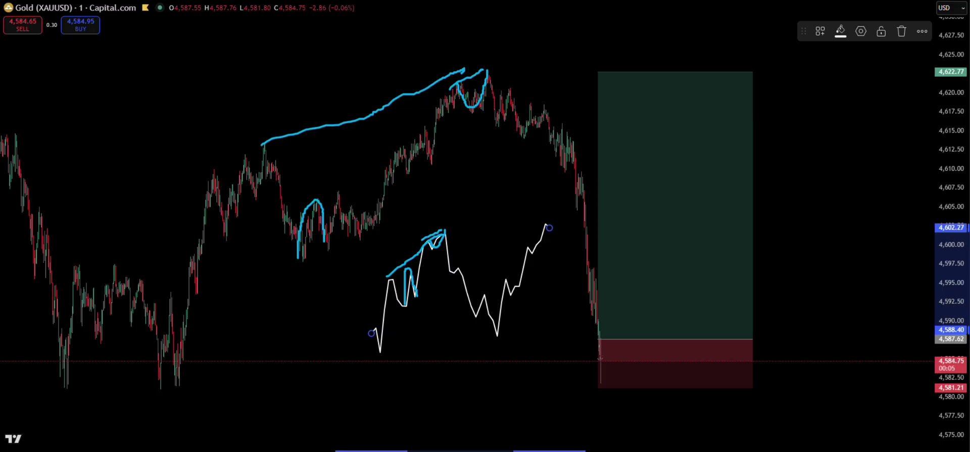
{"action": "key", "text": "ctrl+shift+7"}
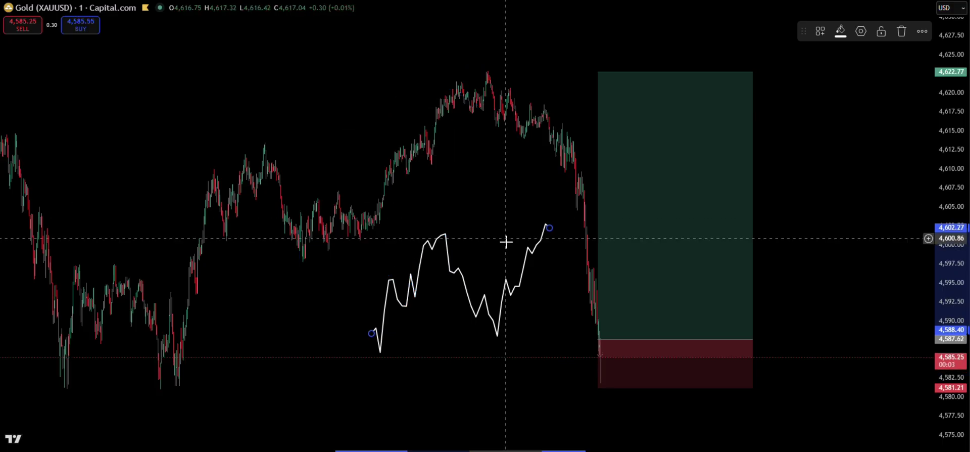
Align the enlarged bars pattern with the start of the rally at the 4,581 low, stretch its end, and delete it
{"action": "left_click", "coordinate": [505, 241]}
{"action": "left_click_drag", "start_coordinate": [455, 277], "coordinate": [258, 301]}
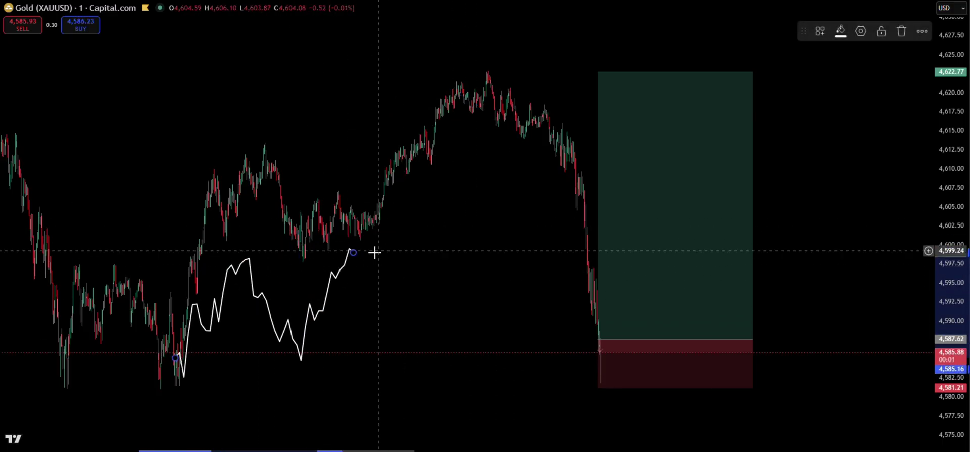
{"action": "left_click_drag", "start_coordinate": [353, 252], "coordinate": [483, 201]}
{"action": "key", "text": "Delete"}
{"action": "scroll", "coordinate": [431, 191], "scroll_direction": "up", "scroll_amount": 3}
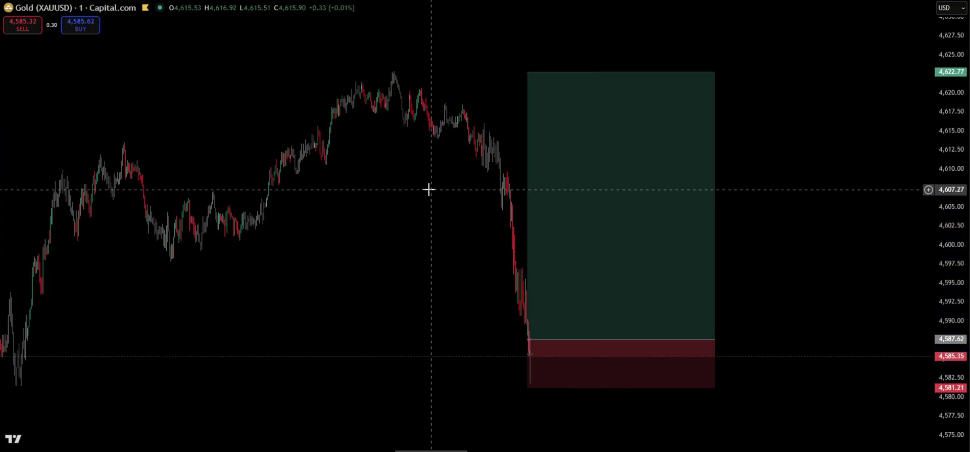
Copy the small zigzag between the 4,598 low and the 4,607 high as a Bars Pattern
{"action": "left_click_drag", "start_coordinate": [218, 247], "coordinate": [492, 245]}
{"action": "scroll", "coordinate": [477, 251], "scroll_direction": "up", "scroll_amount": 3}
{"action": "left_click_drag", "start_coordinate": [429, 266], "coordinate": [609, 266]}
{"action": "left_click_drag", "start_coordinate": [532, 268], "coordinate": [491, 271]}
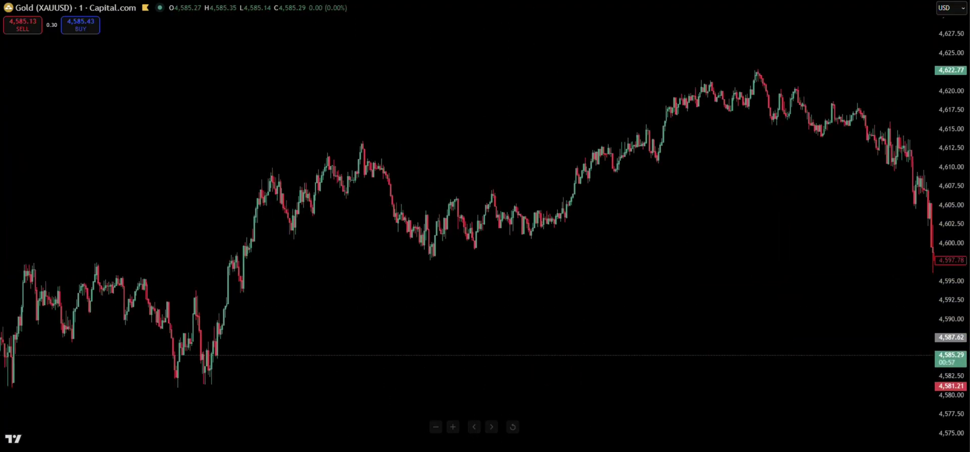
{"action": "left_click", "coordinate": [480, 449]}
{"action": "left_click", "coordinate": [433, 233]}
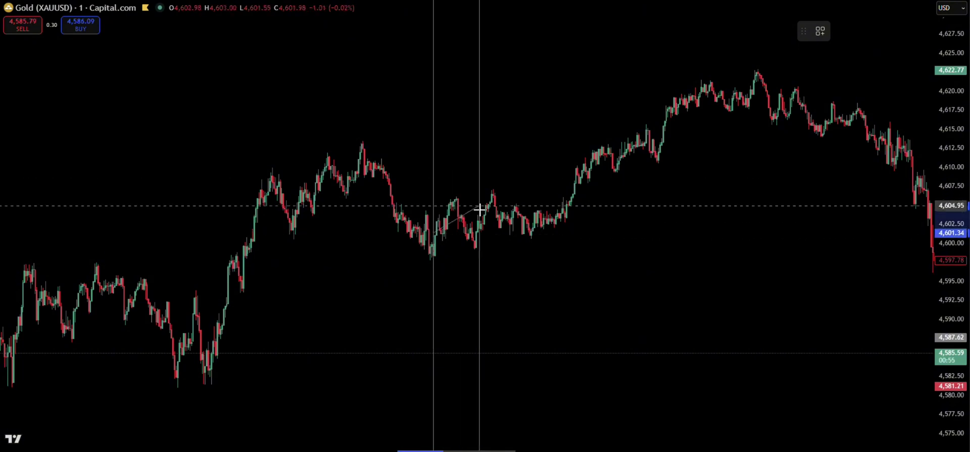
{"action": "left_click", "coordinate": [494, 185]}
Anchor the bars pattern's start at the 4,581 low where the rally begins and stretch its end beyond the long position
{"action": "scroll", "coordinate": [647, 307], "scroll_direction": "down", "scroll_amount": 3}
{"action": "scroll", "coordinate": [677, 310], "scroll_direction": "down", "scroll_amount": 2}
{"action": "left_click_drag", "start_coordinate": [747, 315], "coordinate": [359, 309]}
{"action": "scroll", "coordinate": [485, 307], "scroll_direction": "down", "scroll_amount": 2}
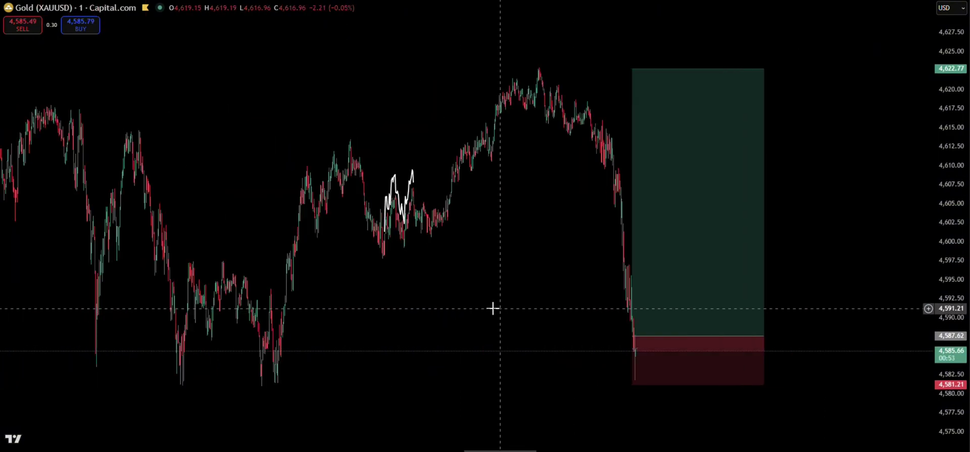
{"action": "left_click_drag", "start_coordinate": [495, 307], "coordinate": [468, 311]}
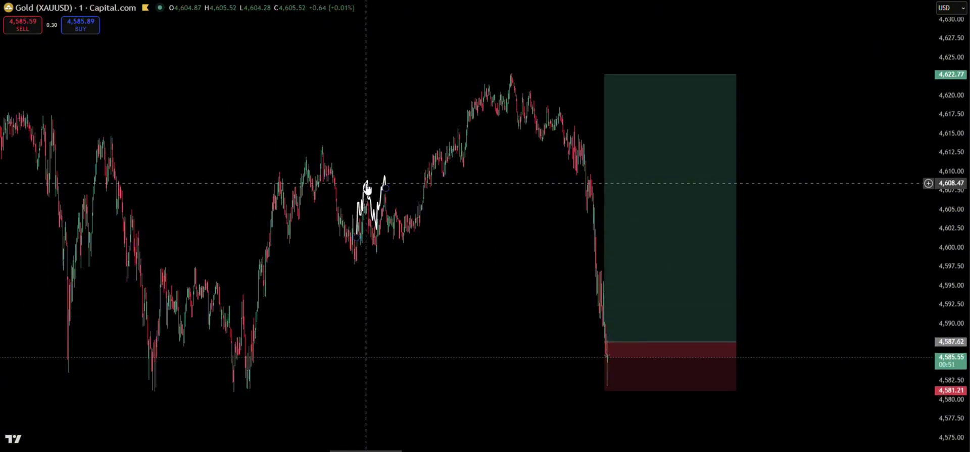
{"action": "mouse_move", "coordinate": [372, 186]}
{"action": "left_mouse_down"}
{"action": "mouse_move", "coordinate": [270, 329]}
{"action": "mouse_move", "coordinate": [259, 330]}
{"action": "mouse_move", "coordinate": [348, 272]}
{"action": "mouse_move", "coordinate": [729, 126]}
{"action": "mouse_move", "coordinate": [955, 116]}
{"action": "left_mouse_up"}
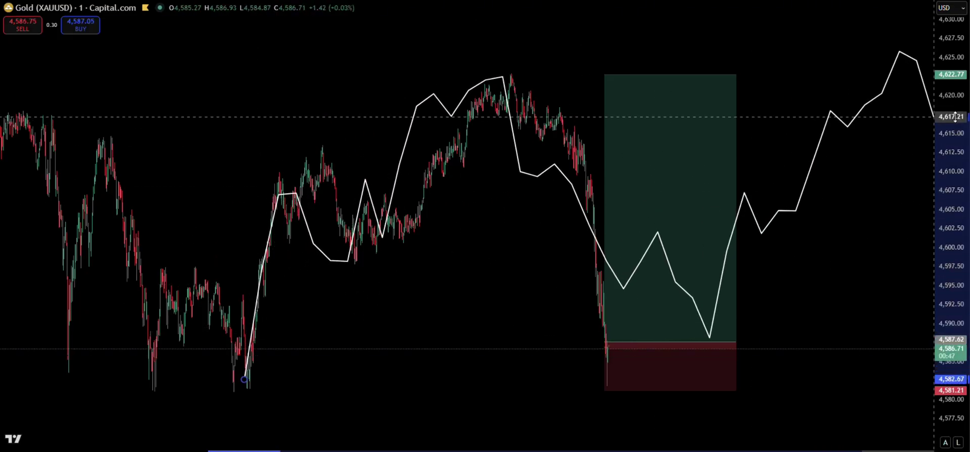
{"action": "scroll", "coordinate": [448, 303], "scroll_direction": "down", "scroll_amount": 2}
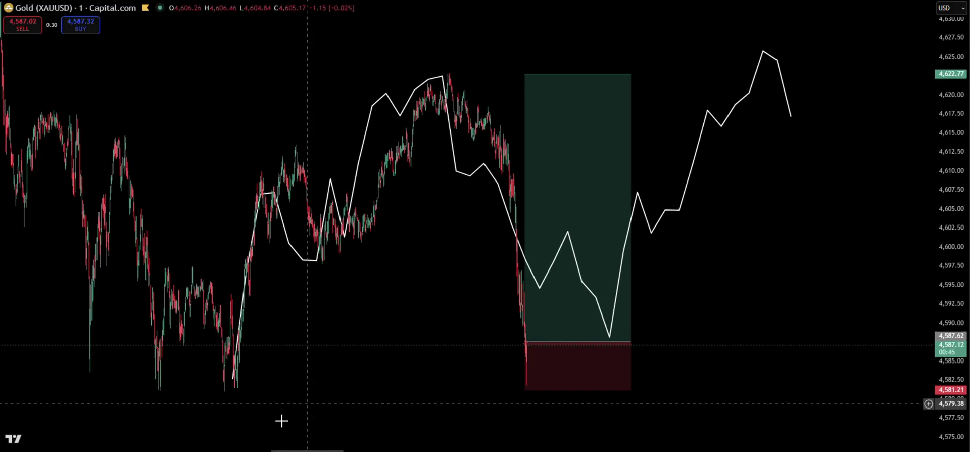
{"action": "left_click", "coordinate": [233, 386]}
{"action": "left_click", "coordinate": [289, 347]}
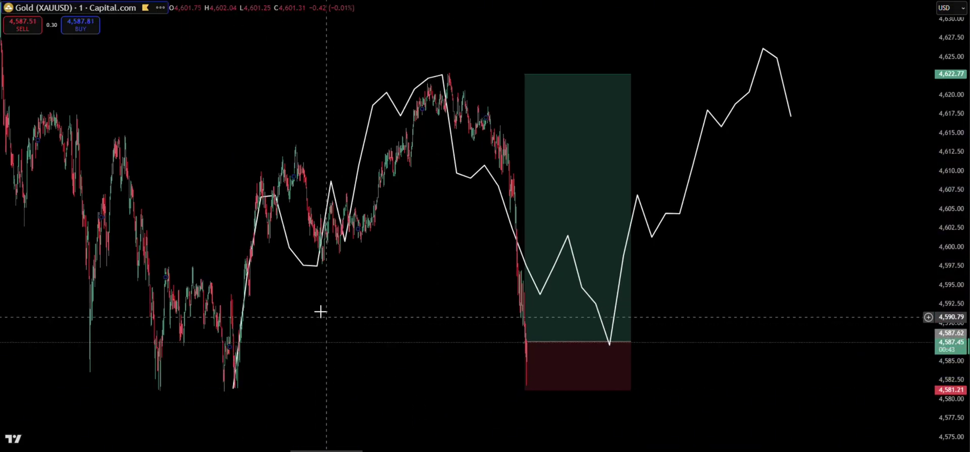
Extend the end of the bars pattern further into the future at about 4,617.56
{"action": "left_click_drag", "start_coordinate": [354, 363], "coordinate": [329, 367]}
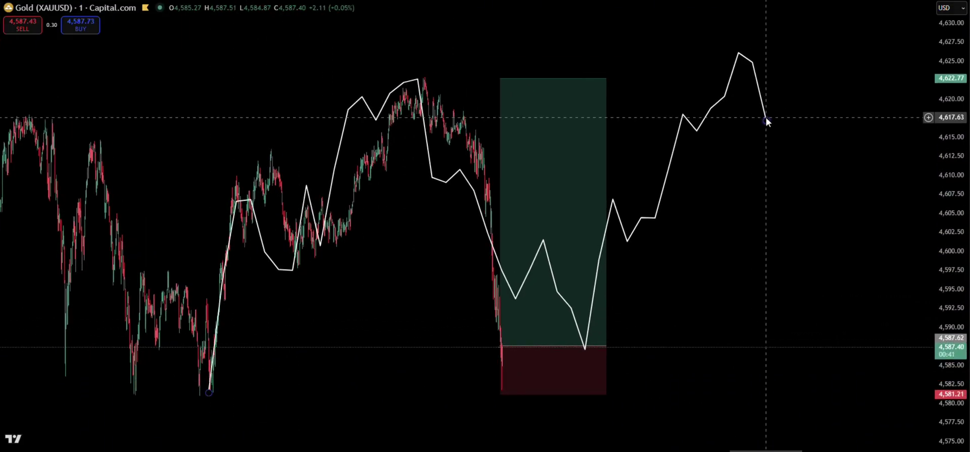
{"action": "left_click_drag", "start_coordinate": [766, 119], "coordinate": [864, 118]}
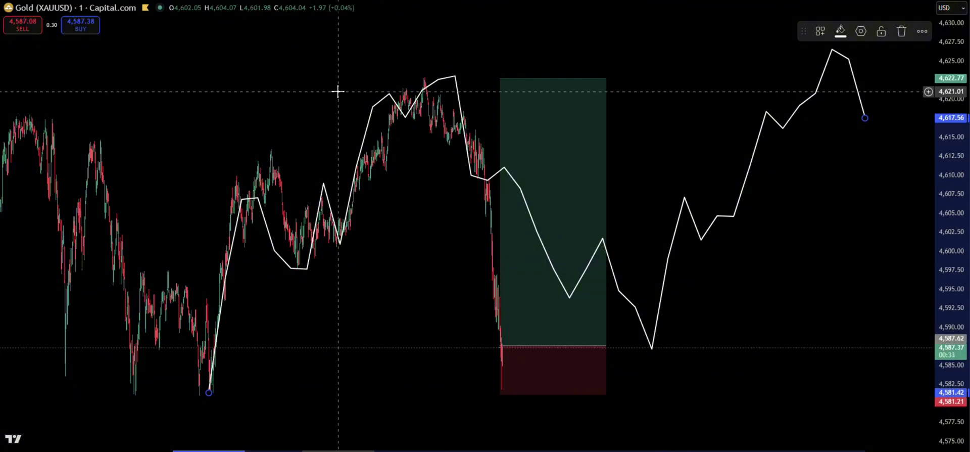
{"action": "left_click", "coordinate": [378, 316]}
Set the long position's entry to 4,587.34 and its stop to 4,580.86
{"action": "left_click_drag", "start_coordinate": [378, 316], "coordinate": [350, 316]}
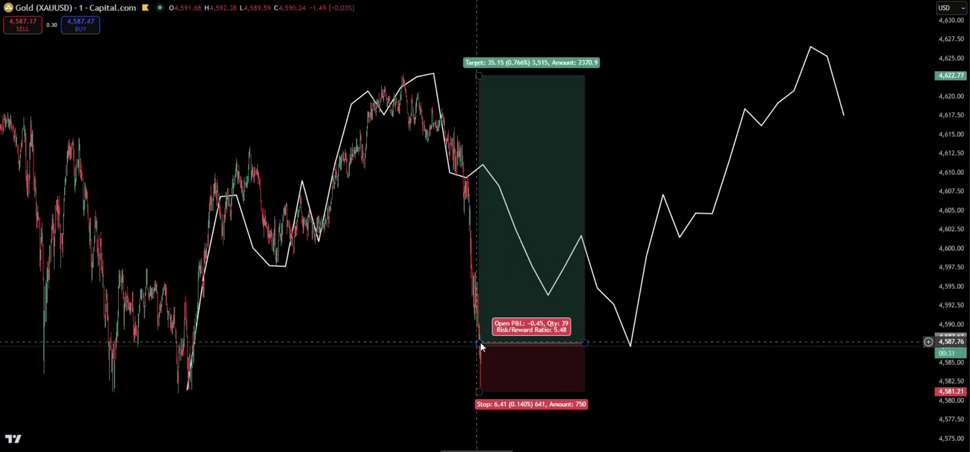
{"action": "left_click", "coordinate": [480, 346]}
{"action": "left_click_drag", "start_coordinate": [480, 346], "coordinate": [478, 345]}
{"action": "left_click", "coordinate": [372, 394]}
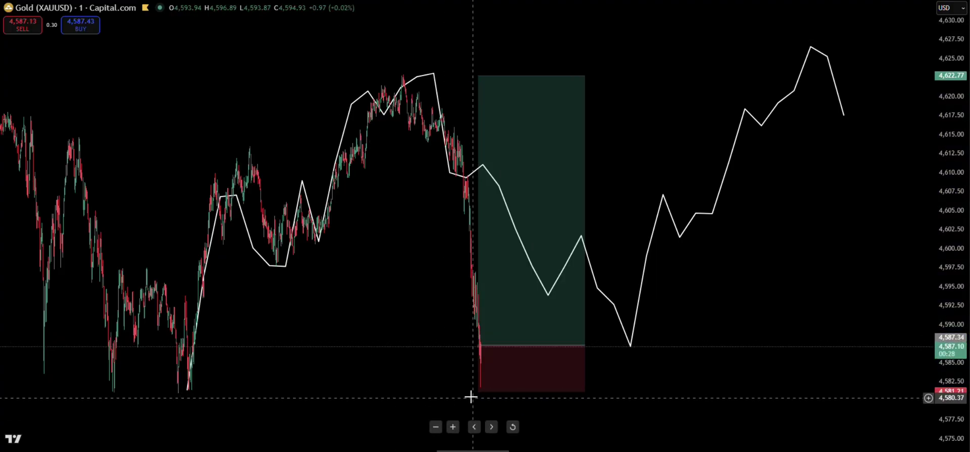
{"action": "left_click_drag", "start_coordinate": [478, 393], "coordinate": [473, 394]}
{"action": "left_click", "coordinate": [412, 393]}
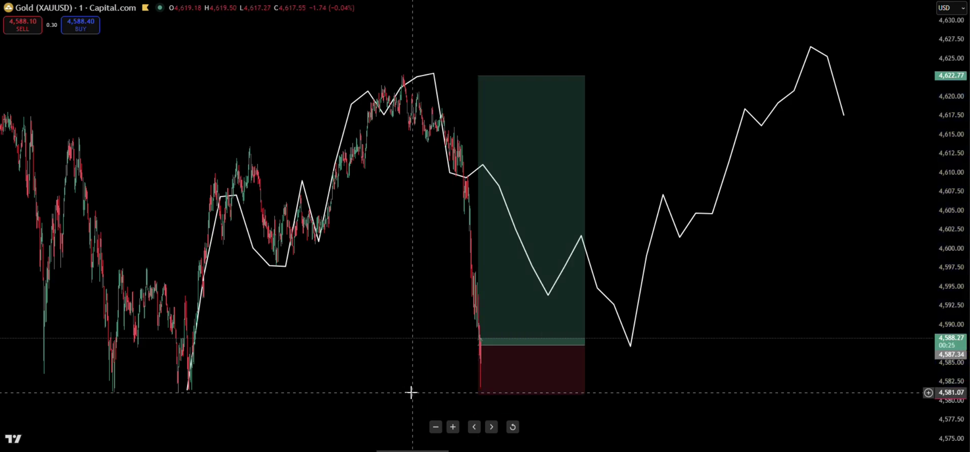
{"action": "left_click", "coordinate": [476, 76]}
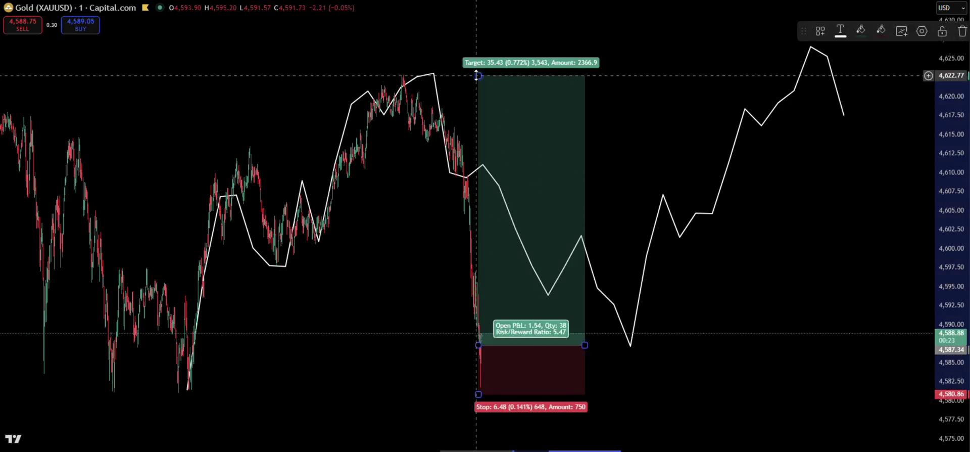
{"action": "left_click", "coordinate": [420, 297]}
Underscore the 4,622.77 target level and circle the entry low with freehand strokes, and clear the markings
{"action": "left_click_drag", "start_coordinate": [380, 298], "coordinate": [411, 304]}
{"action": "scroll", "coordinate": [377, 301], "scroll_direction": "up", "scroll_amount": 1}
{"action": "scroll", "coordinate": [354, 306], "scroll_direction": "up", "scroll_amount": 1}
{"action": "left_click_drag", "start_coordinate": [329, 308], "coordinate": [338, 299]}
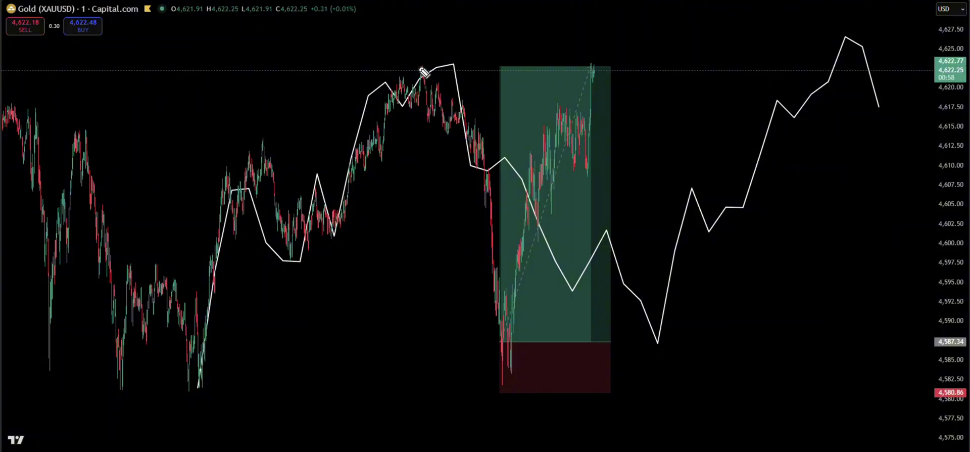
{"action": "left_click_drag", "start_coordinate": [418, 66], "coordinate": [621, 65]}
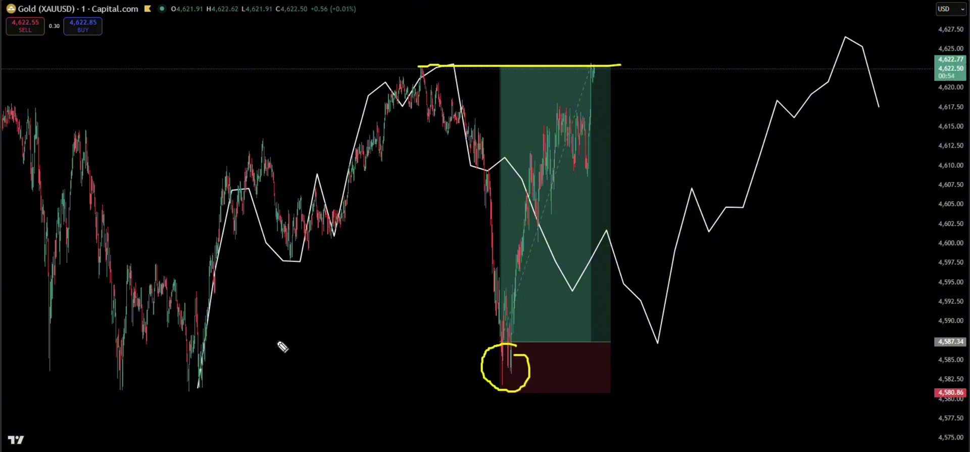
{"action": "left_click", "coordinate": [604, 162]}
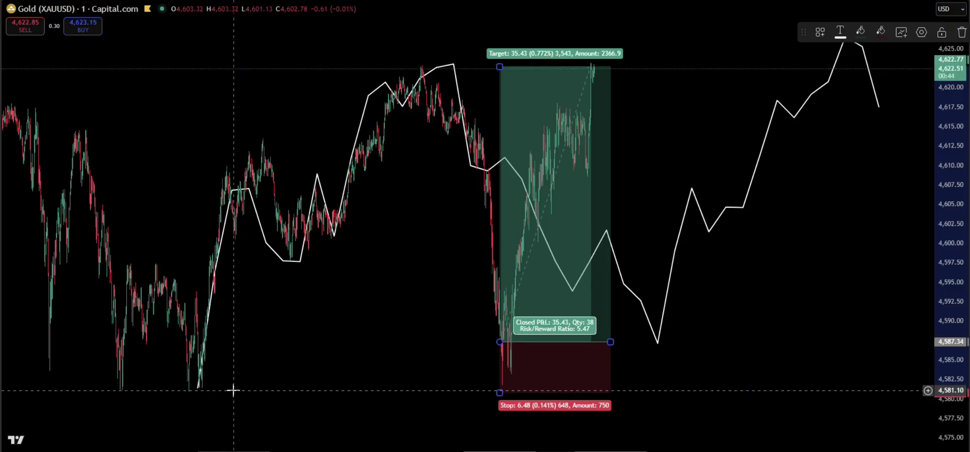
{"action": "left_click", "coordinate": [267, 392]}
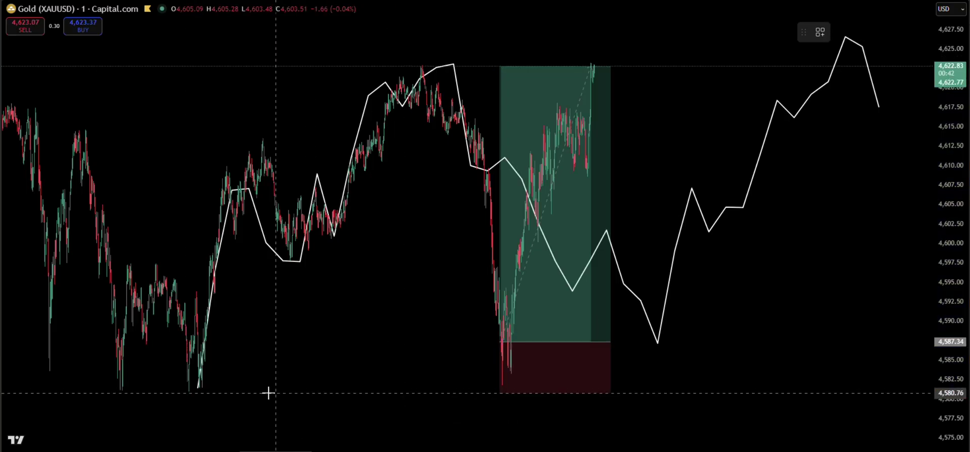
Draw a nearly horizontal trend line along the 4,581 lows across the long position, and delete it
{"action": "key", "text": "alt+t"}
{"action": "left_click", "coordinate": [185, 387]}
{"action": "left_click", "coordinate": [716, 388]}
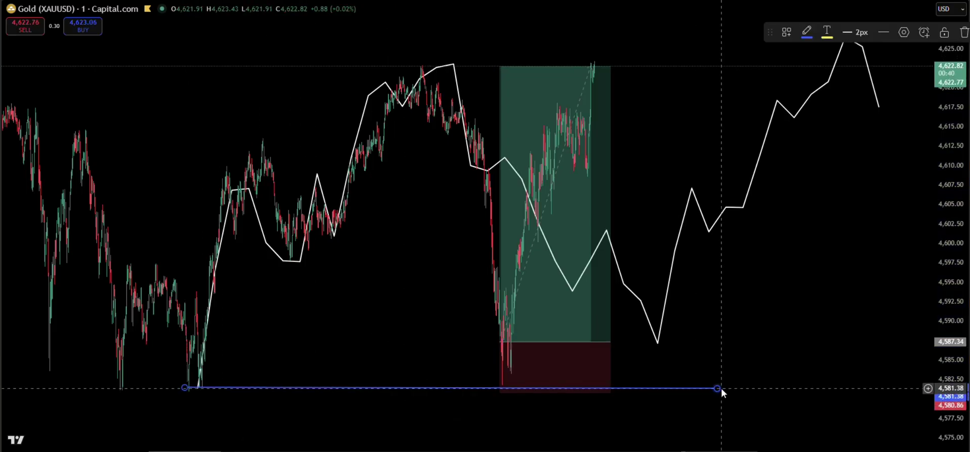
{"action": "key", "text": "Delete"}
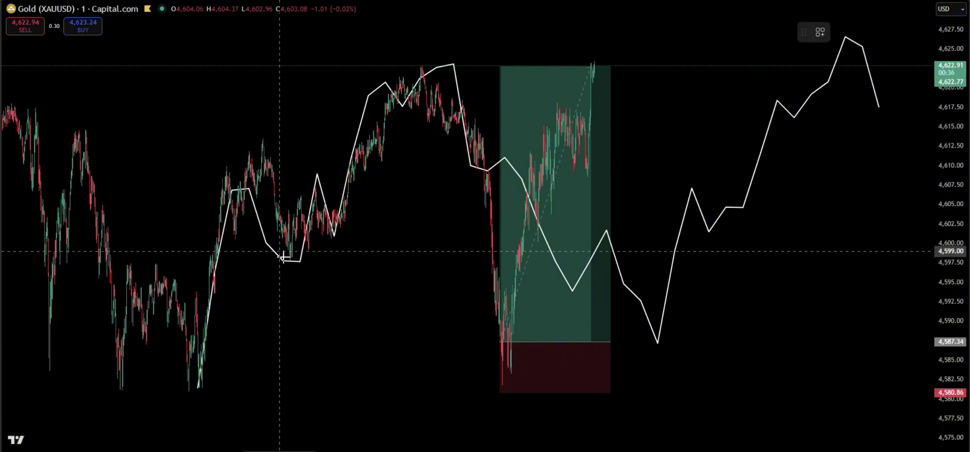
Box the small zigzag with a rectangle from about 4,597 to 4,608 and start a new bar replay at its right edge
{"action": "left_click_drag", "start_coordinate": [284, 267], "coordinate": [317, 178]}
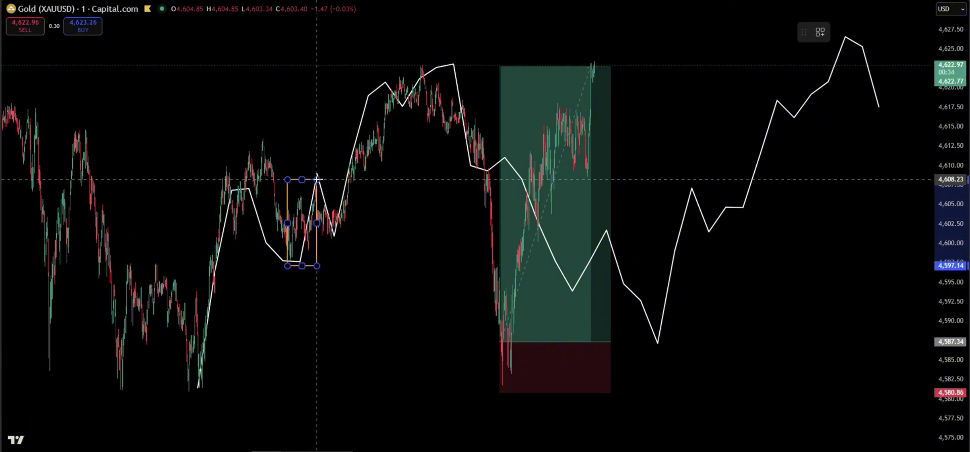
{"action": "key", "text": "alt+shift+r"}
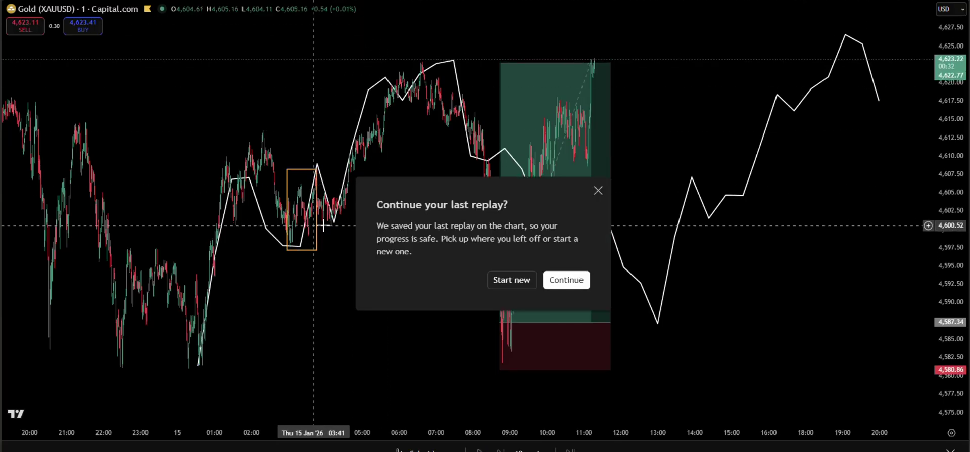
{"action": "left_click", "coordinate": [521, 283]}
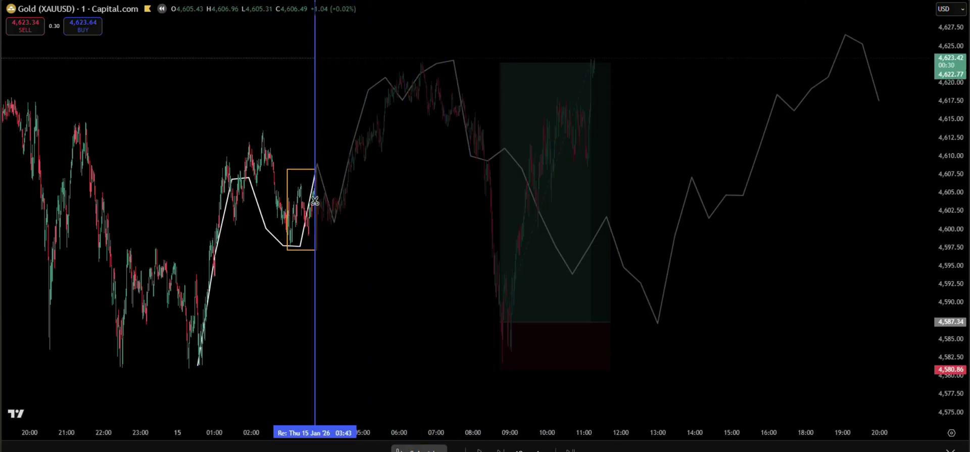
{"action": "left_click", "coordinate": [314, 211]}
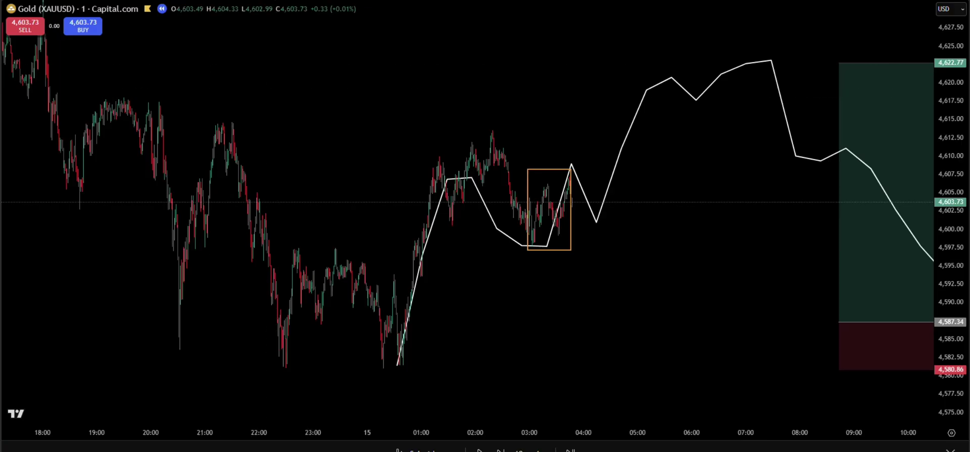
On the 10-second chart, underline the boxed zigzag's first low, circle its higher low and draw an arrow up to its high
{"action": "left_click", "coordinate": [111, 1]}
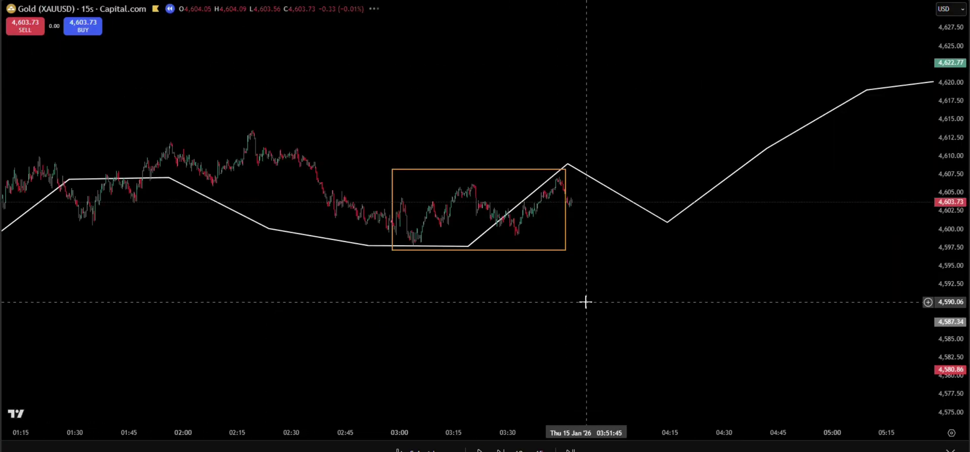
{"action": "left_click", "coordinate": [106, 0]}
{"action": "left_click_drag", "start_coordinate": [949, 379], "coordinate": [947, 177]}
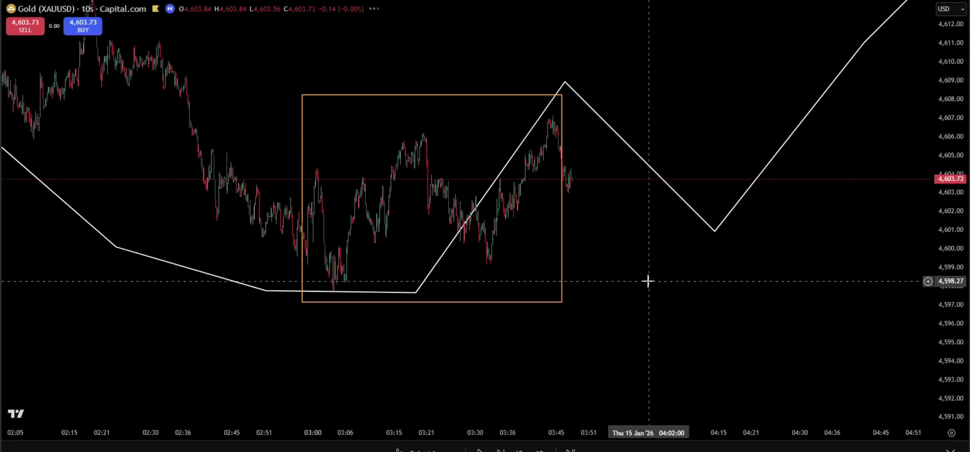
{"action": "scroll", "coordinate": [647, 283], "scroll_direction": "up", "scroll_amount": 2}
{"action": "left_click_drag", "start_coordinate": [627, 329], "coordinate": [668, 312]}
{"action": "scroll", "coordinate": [648, 317], "scroll_direction": "up", "scroll_amount": 5}
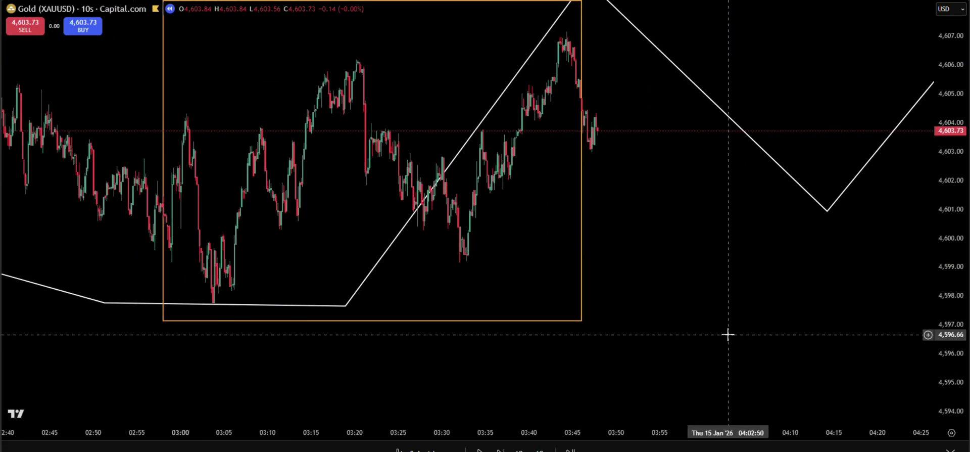
{"action": "scroll", "coordinate": [843, 288], "scroll_direction": "up", "scroll_amount": 1}
{"action": "left_click_drag", "start_coordinate": [844, 289], "coordinate": [855, 293]}
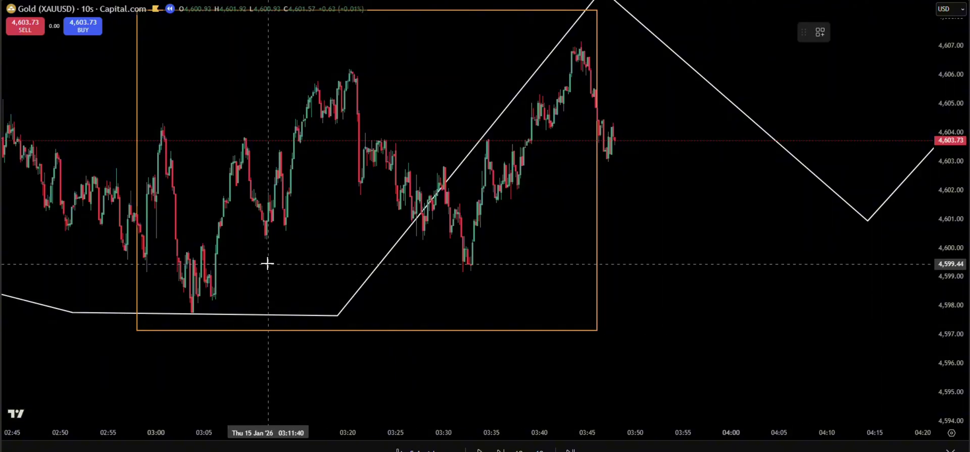
{"action": "left_click", "coordinate": [198, 303]}
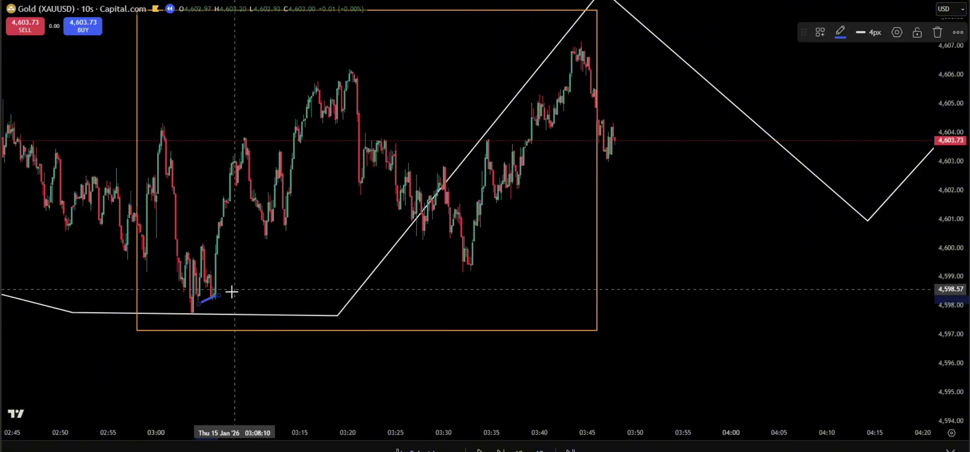
{"action": "left_click_drag", "start_coordinate": [217, 294], "coordinate": [514, 294]}
{"action": "mouse_move", "coordinate": [463, 265]}
{"action": "left_mouse_down"}
{"action": "mouse_move", "coordinate": [453, 274]}
{"action": "mouse_move", "coordinate": [570, 60]}
{"action": "mouse_move", "coordinate": [579, 73]}
{"action": "left_mouse_up"}
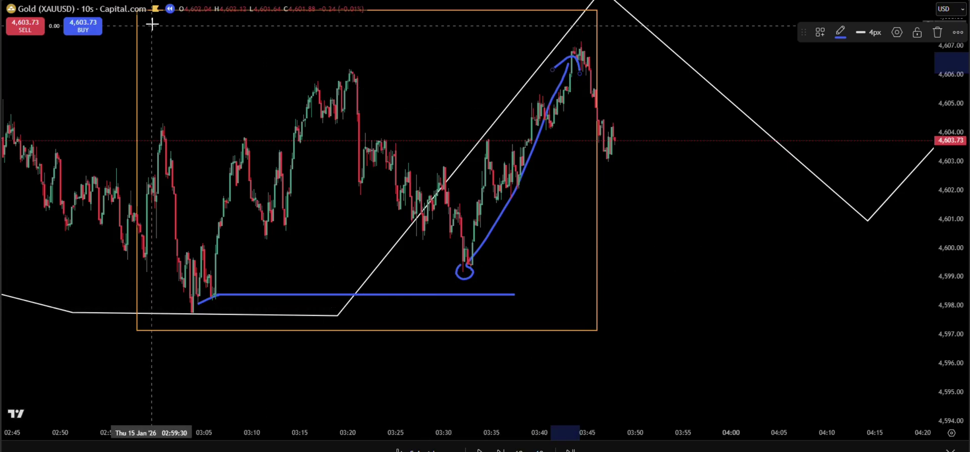
Return to the one-minute chart and brush a line under the 4,581 lows across to the long position's stop
{"action": "left_click", "coordinate": [131, 1]}
{"action": "left_click_drag", "start_coordinate": [953, 245], "coordinate": [953, 425]}
{"action": "scroll", "coordinate": [697, 377], "scroll_direction": "down", "scroll_amount": 4}
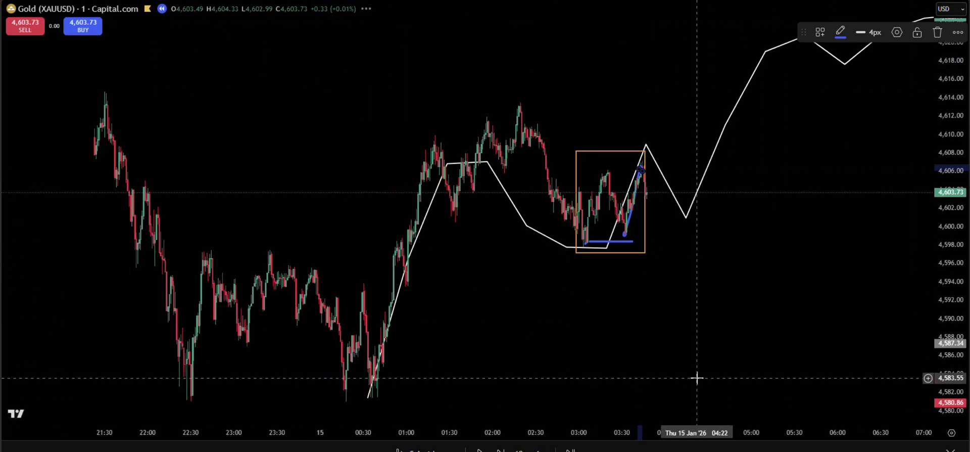
{"action": "left_click_drag", "start_coordinate": [699, 372], "coordinate": [502, 365]}
{"action": "mouse_move", "coordinate": [599, 373]}
{"action": "left_mouse_down"}
{"action": "mouse_move", "coordinate": [571, 329]}
{"action": "mouse_move", "coordinate": [482, 338]}
{"action": "left_mouse_up"}
{"action": "scroll", "coordinate": [540, 341], "scroll_direction": "down", "scroll_amount": 2}
{"action": "left_click_drag", "start_coordinate": [541, 340], "coordinate": [397, 333]}
{"action": "left_click_drag", "start_coordinate": [193, 376], "coordinate": [212, 369]}
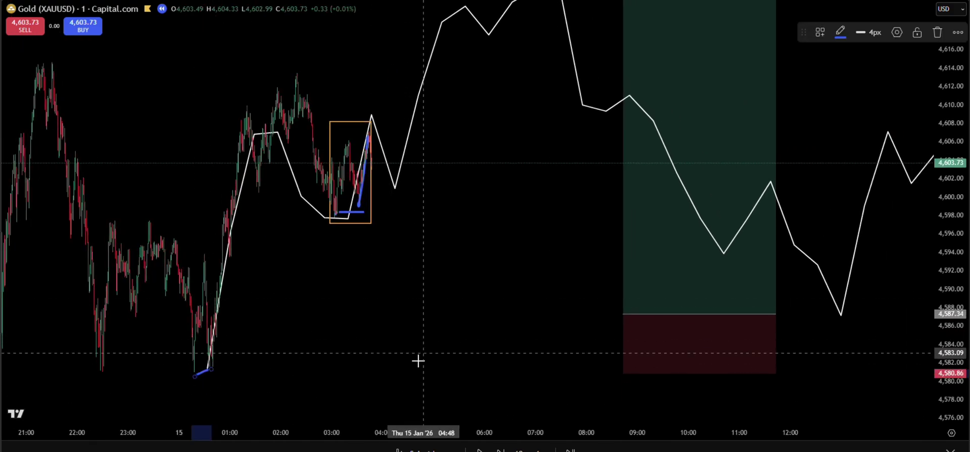
{"action": "left_click_drag", "start_coordinate": [188, 380], "coordinate": [788, 375]}
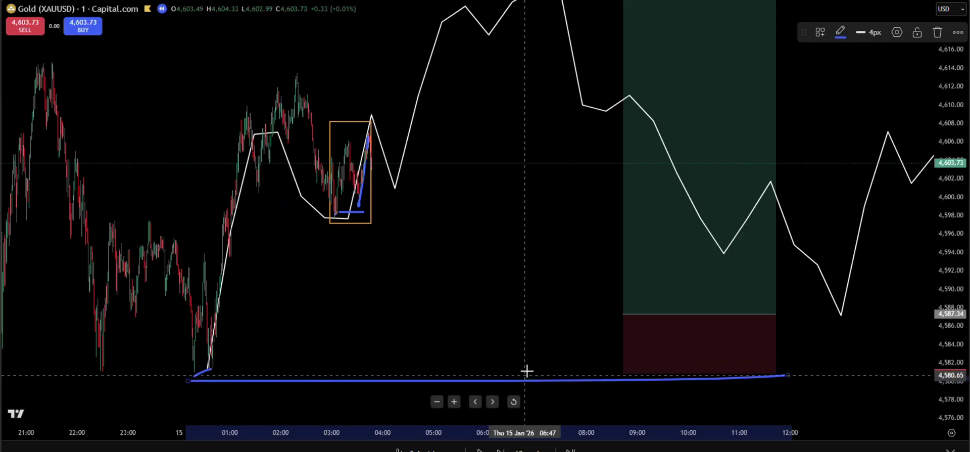
Exit the bar replay and return to the live chart
{"action": "left_click_drag", "start_coordinate": [587, 341], "coordinate": [503, 372]}
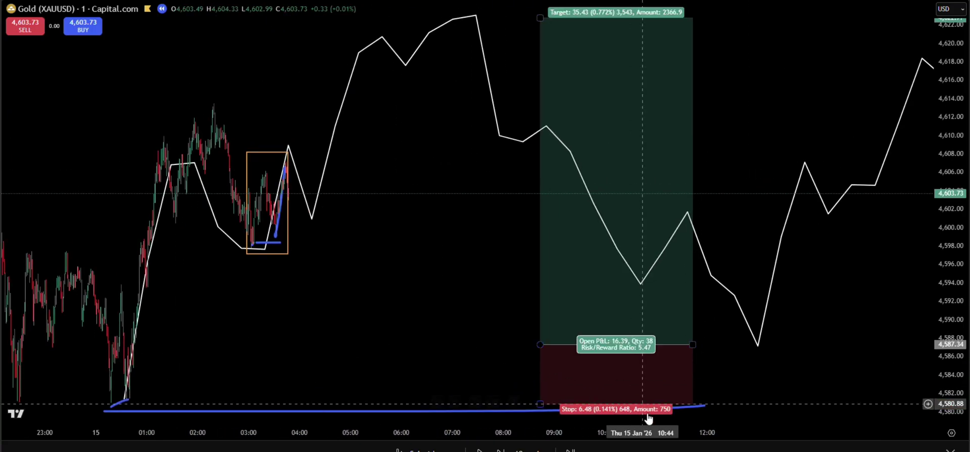
{"action": "left_click", "coordinate": [950, 449]}
{"action": "left_click", "coordinate": [573, 277]}
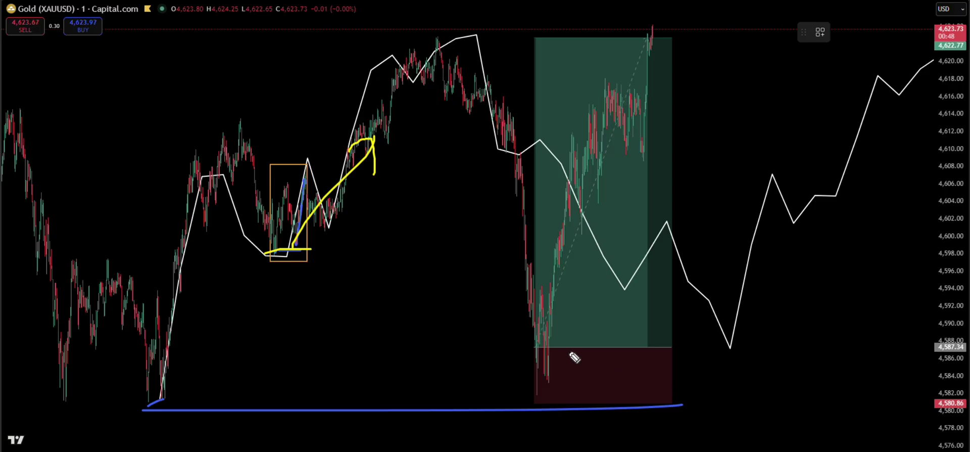
Mark the rally from the entry to the target with a freehand arrow and circle the boxed zigzag
{"action": "left_click_drag", "start_coordinate": [641, 73], "coordinate": [612, 80]}
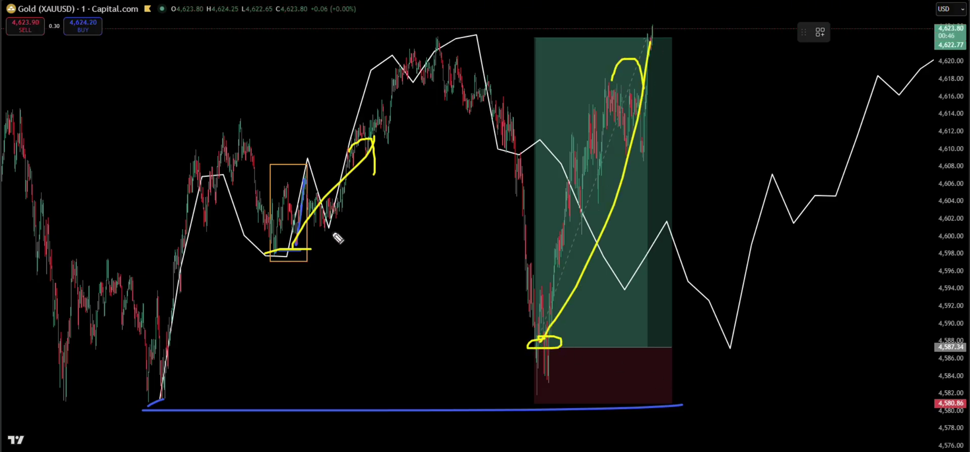
{"action": "left_click_drag", "start_coordinate": [306, 162], "coordinate": [320, 208]}
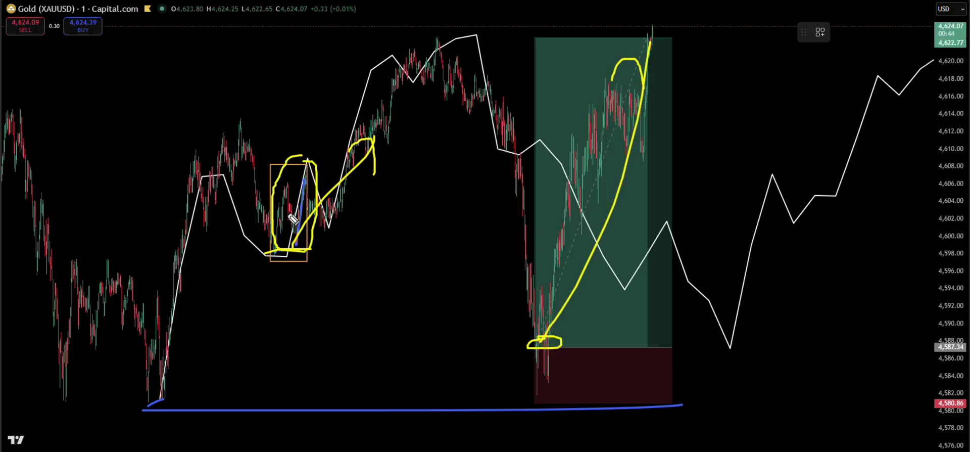